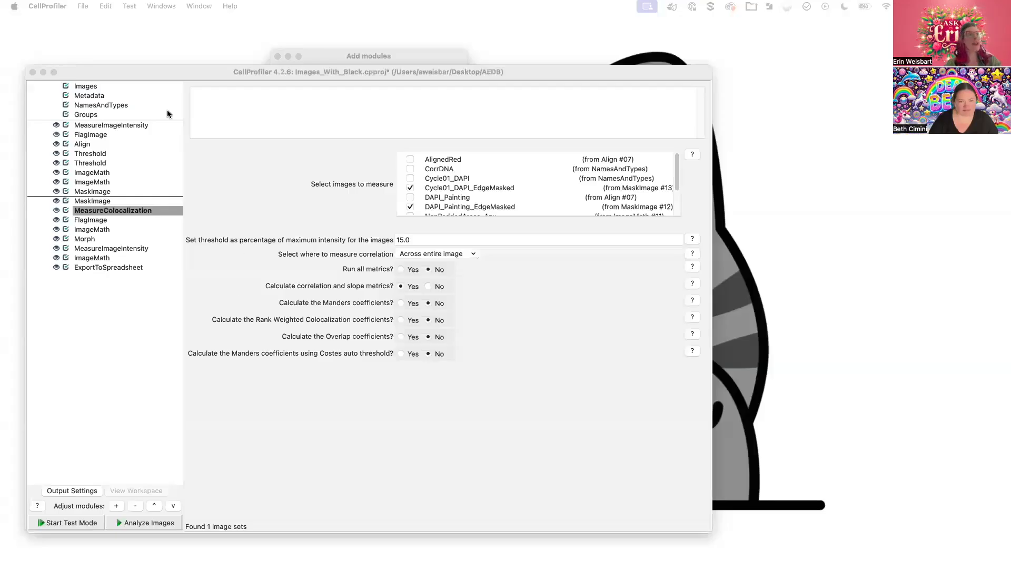
Step: Open Cycle01_DAPI_Site_12.tiff and CorrDNA_Site_12.tiff from the Images module's file list and place their display windows side by side
left_click_drag(220, 65, 403, 61)
left_click(277, 56)
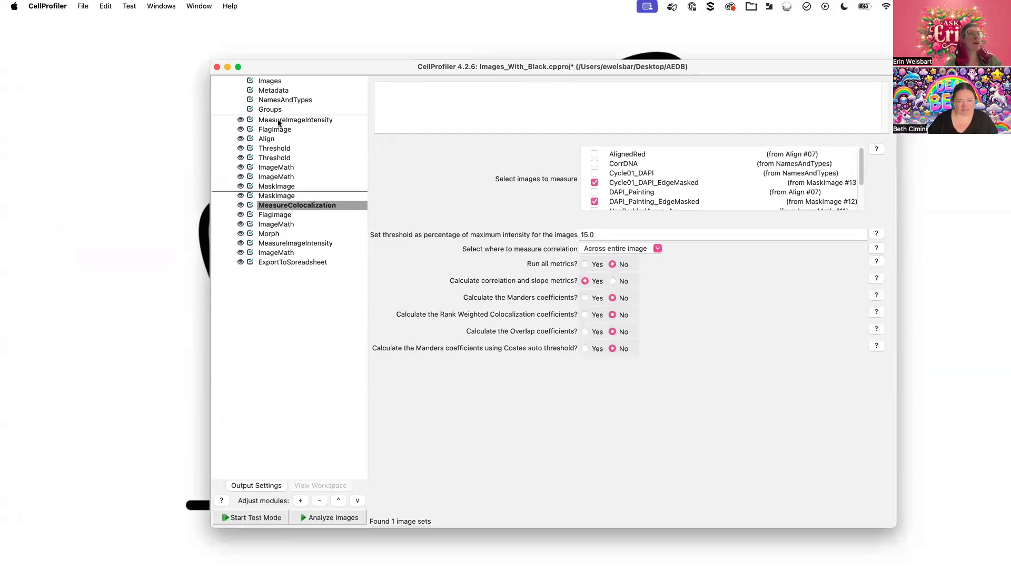
left_click(286, 79)
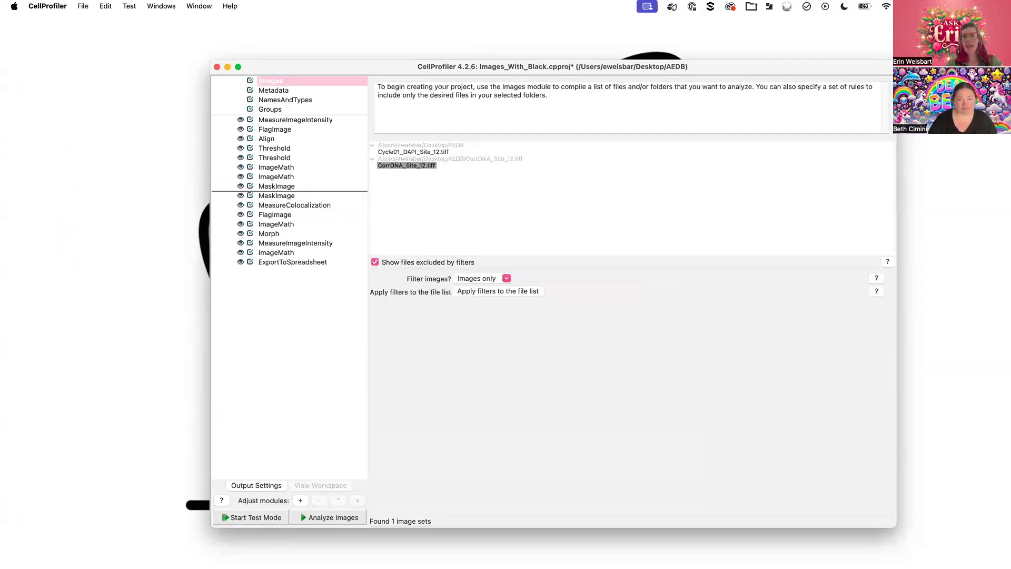
left_click(392, 153)
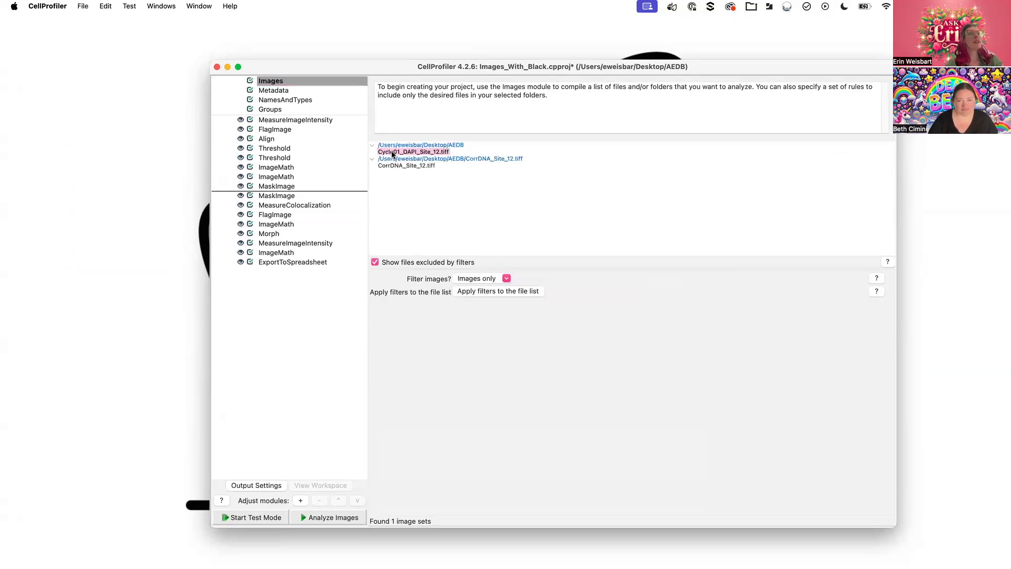
left_click(420, 166)
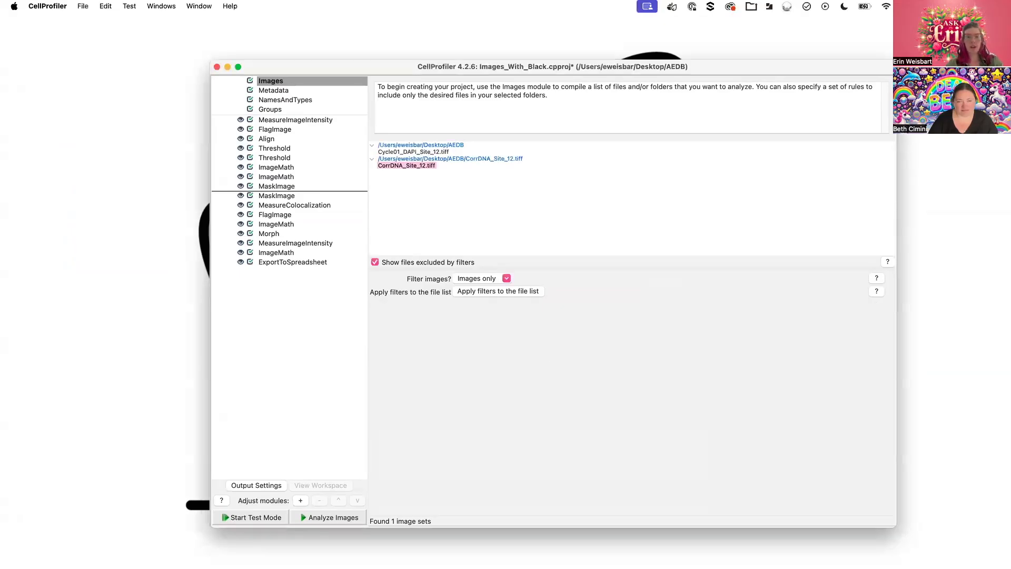
left_click_drag(0, 119, 375, 76)
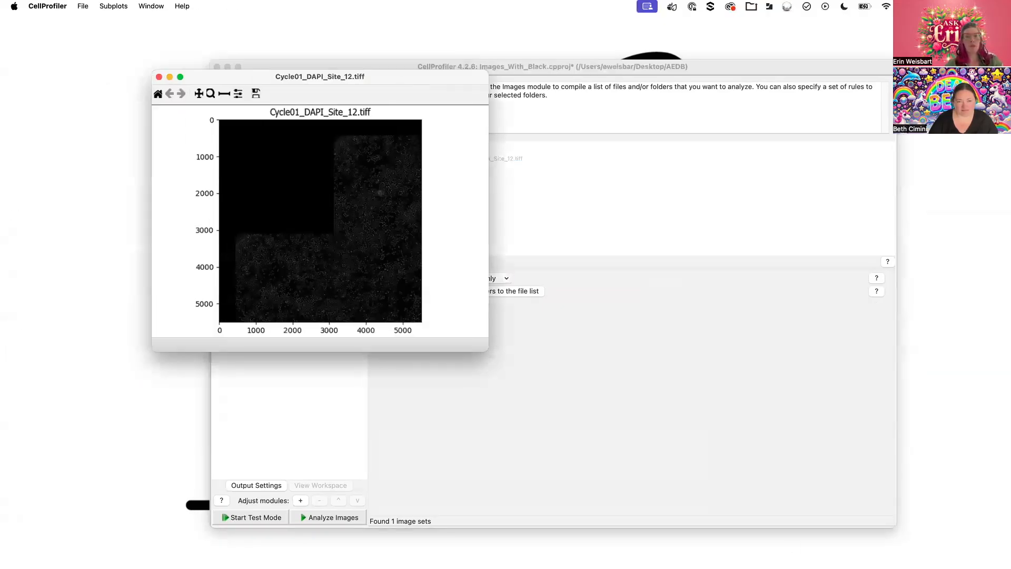
left_click_drag(305, 328, 557, 96)
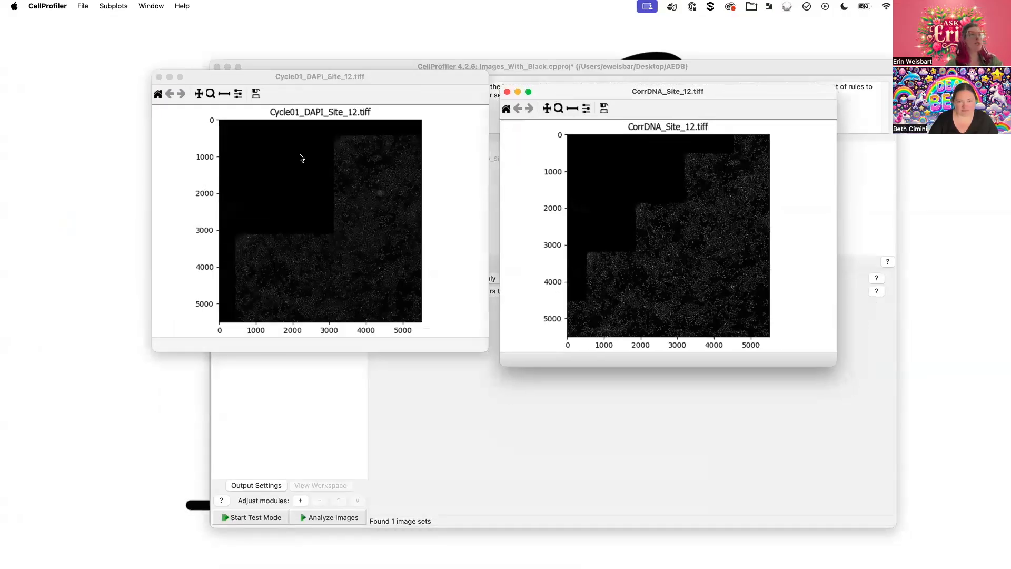
Step: Adjust the display contrast of the Cycle01_DAPI_Site_12.tiff and CorrDNA_Site_12.tiff images to brighten the cells
right_click(316, 154)
left_click(323, 150)
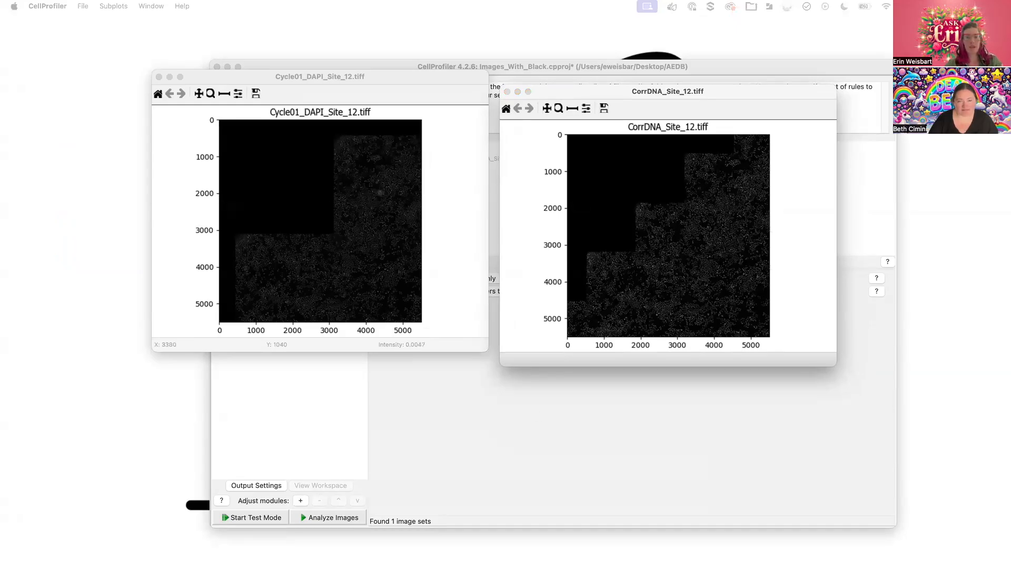
left_click(312, 220)
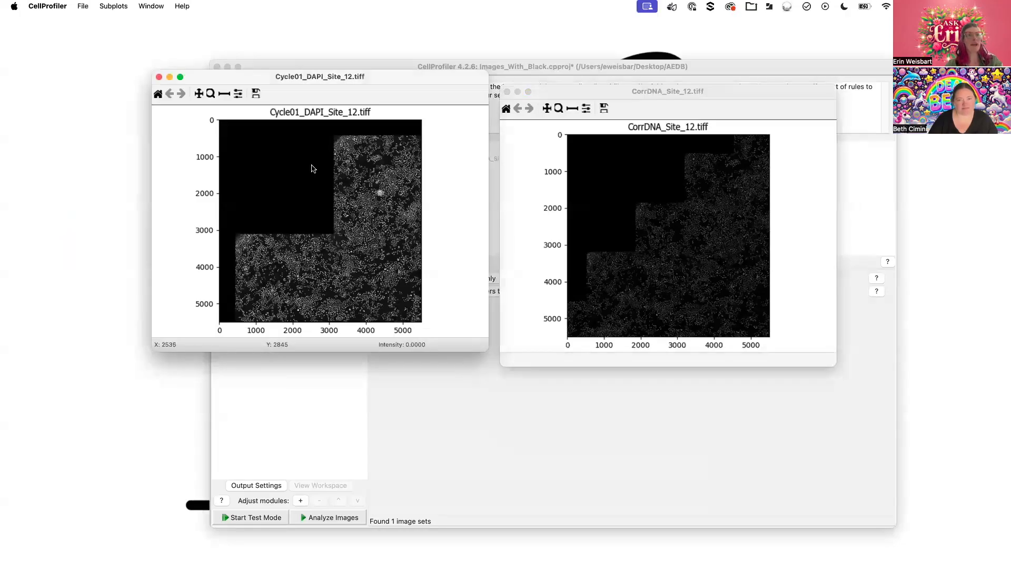
right_click(607, 262)
left_click(621, 255)
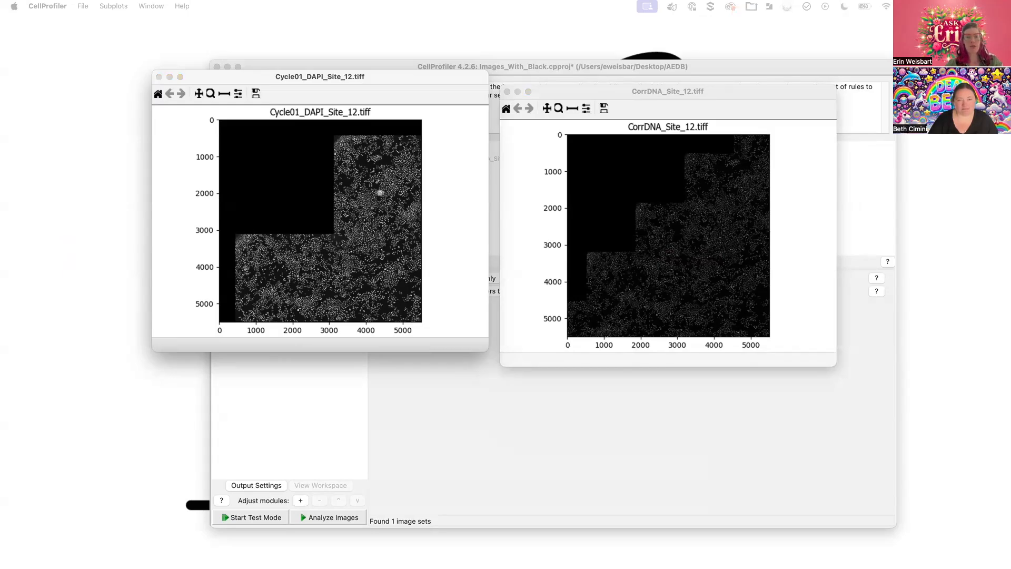
left_click(361, 217)
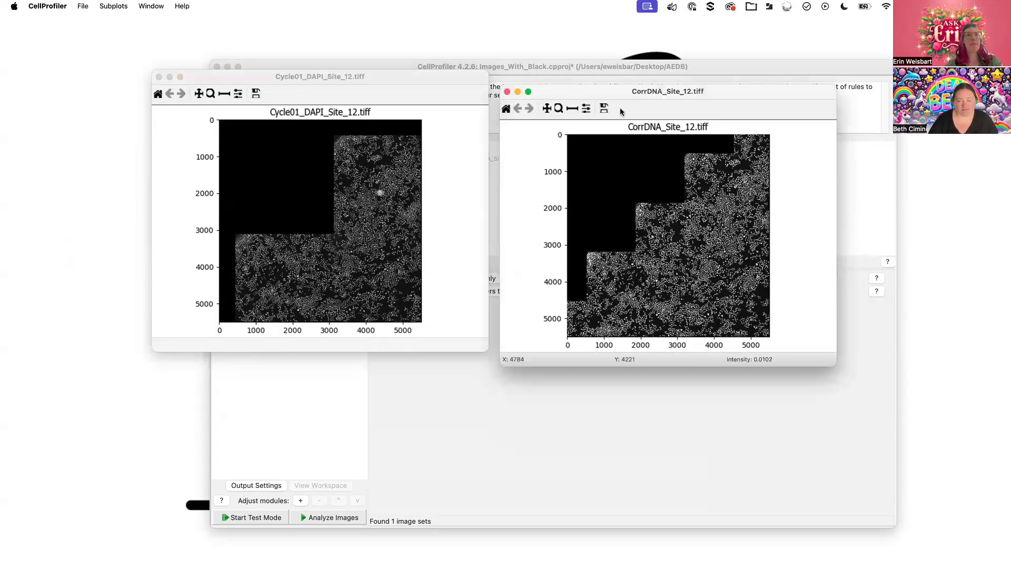
Step: Compare the black padded areas of the two input images in aligned windows and close both displays
left_click_drag(606, 93, 595, 81)
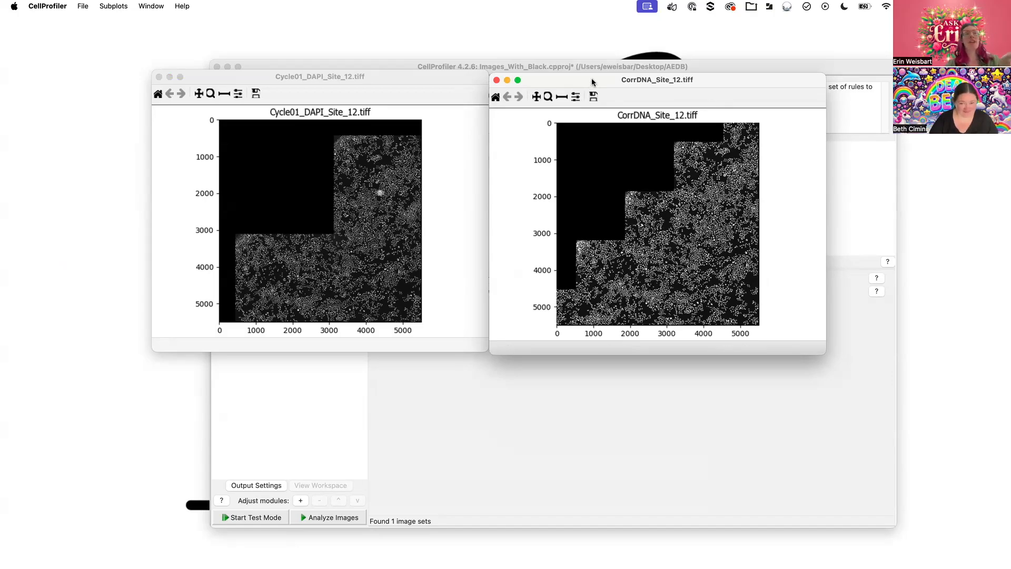
mouse_move(593, 79)
left_mouse_down()
mouse_move(604, 79)
mouse_move(591, 80)
left_mouse_up()
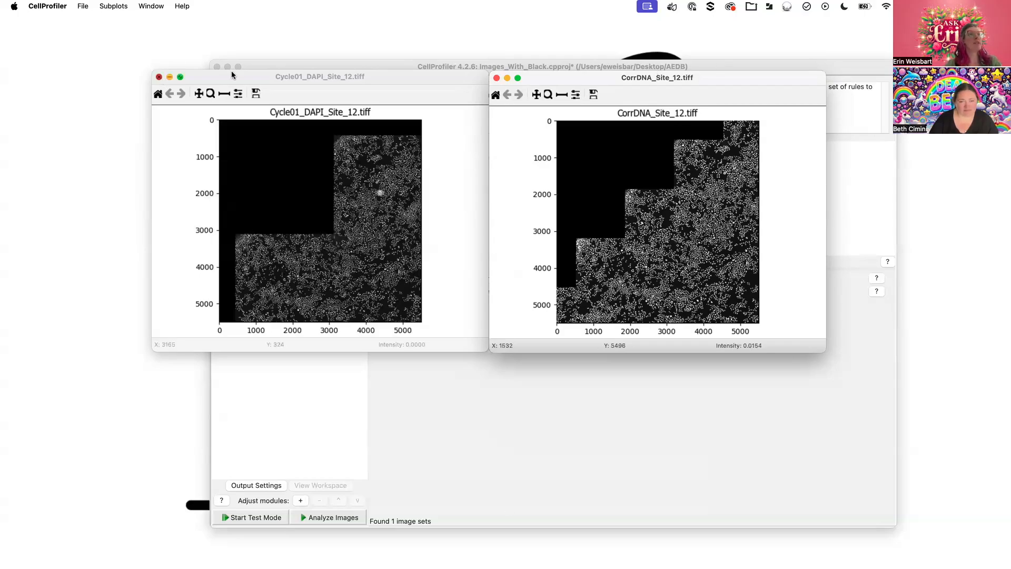
left_click(159, 77)
left_click(496, 78)
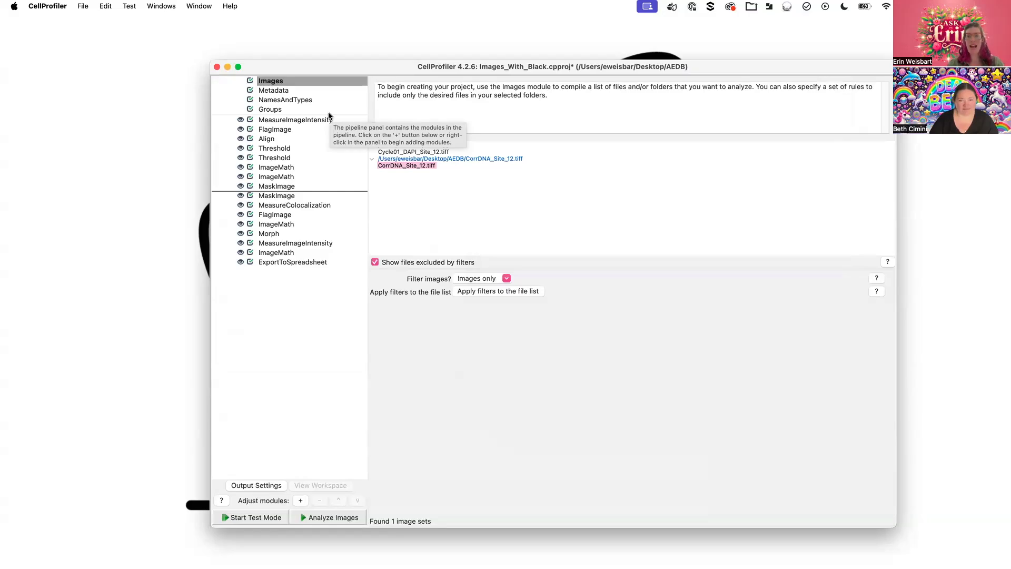
Step: Start test mode and run the first MeasureImageIntensity module on CorrDNA and Cycle01_DAPI, then close its results
left_click_drag(307, 124, 286, 135)
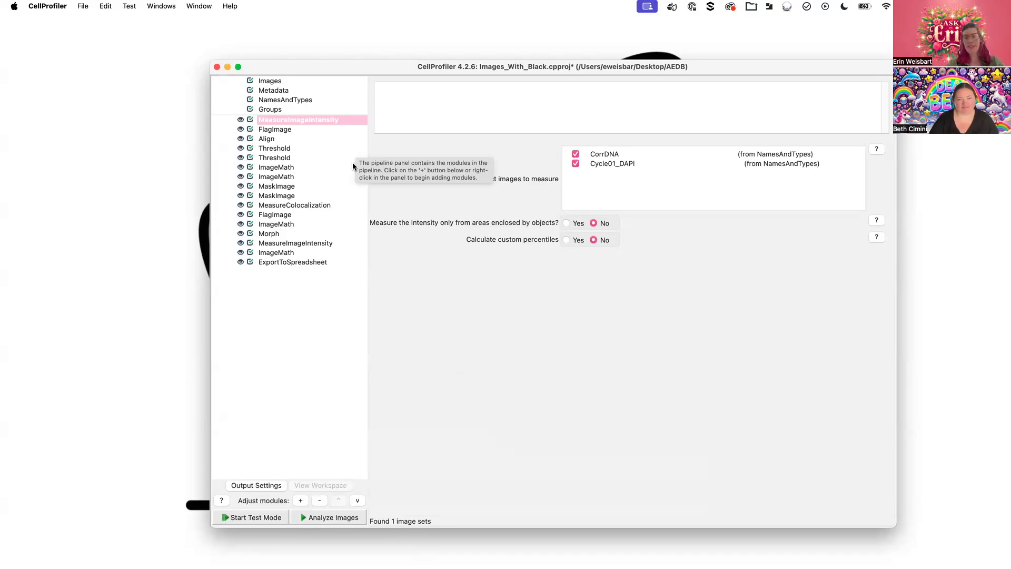
left_click(279, 518)
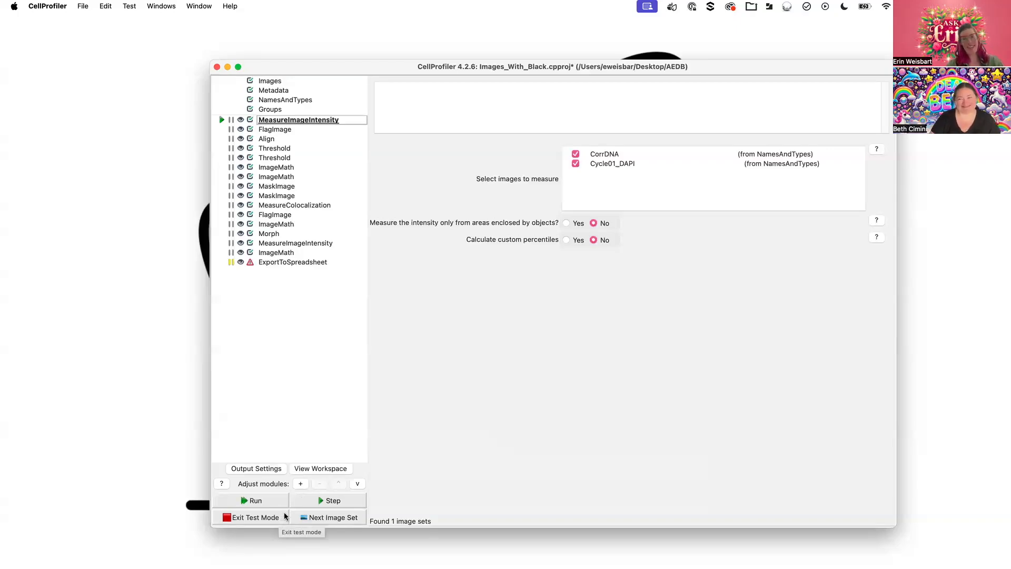
left_click(333, 500)
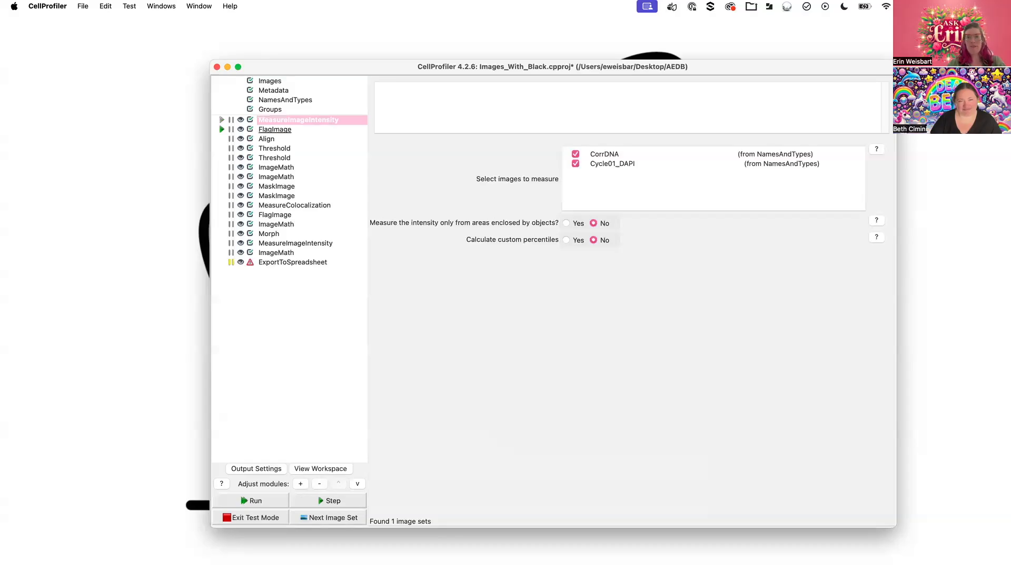
left_click_drag(669, 303, 843, 215)
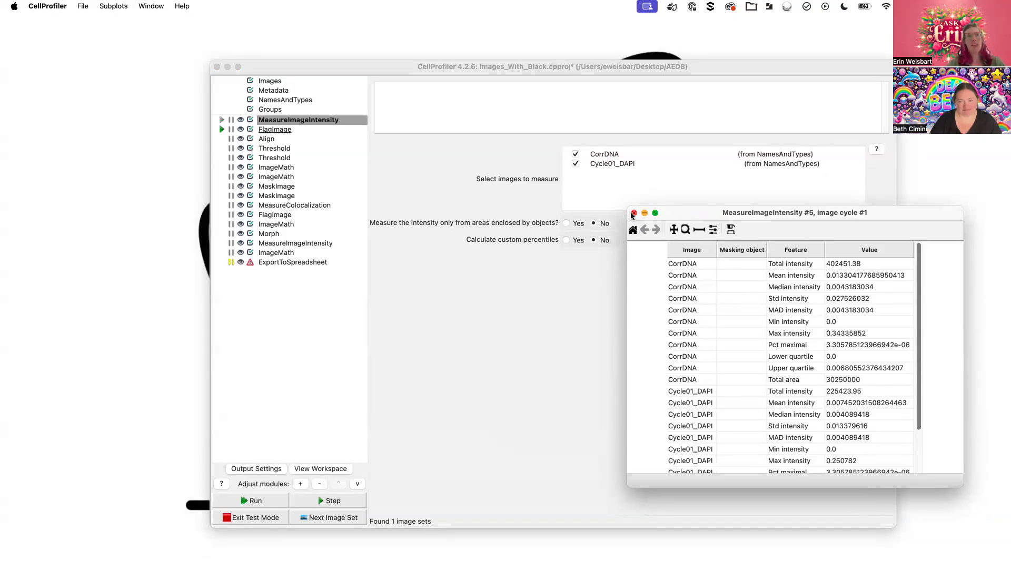
left_click(375, 155)
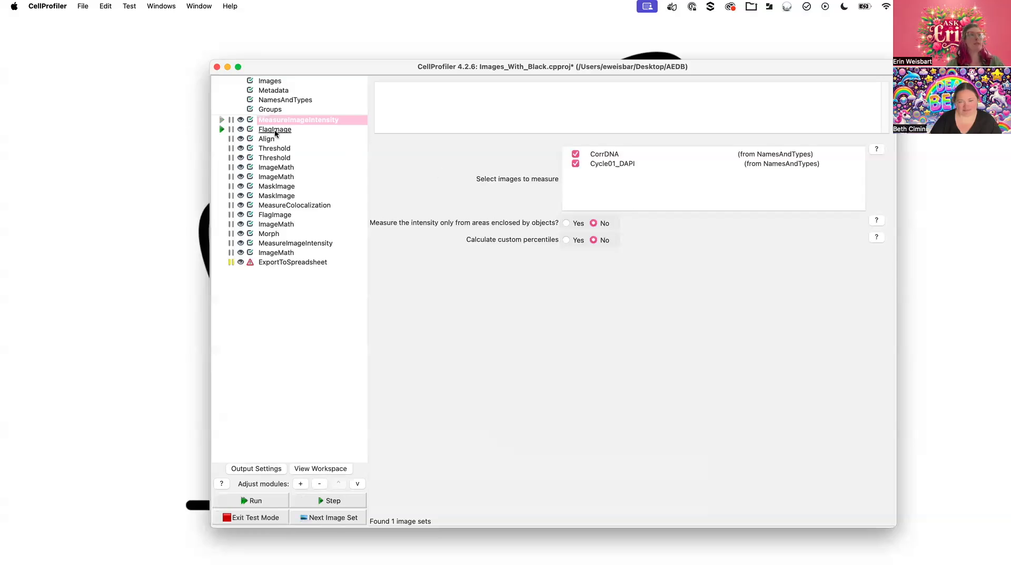
Step: Run the first FlagImage module, check its empty-image flags against the minimum value settings, and close its results
left_click(275, 132)
left_click(221, 130)
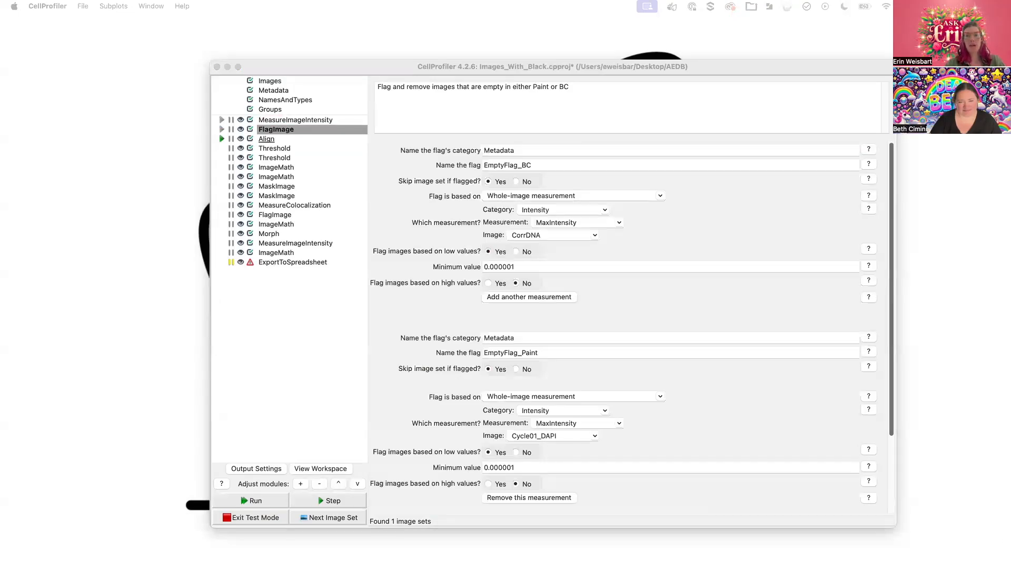
left_click_drag(817, 174, 800, 61)
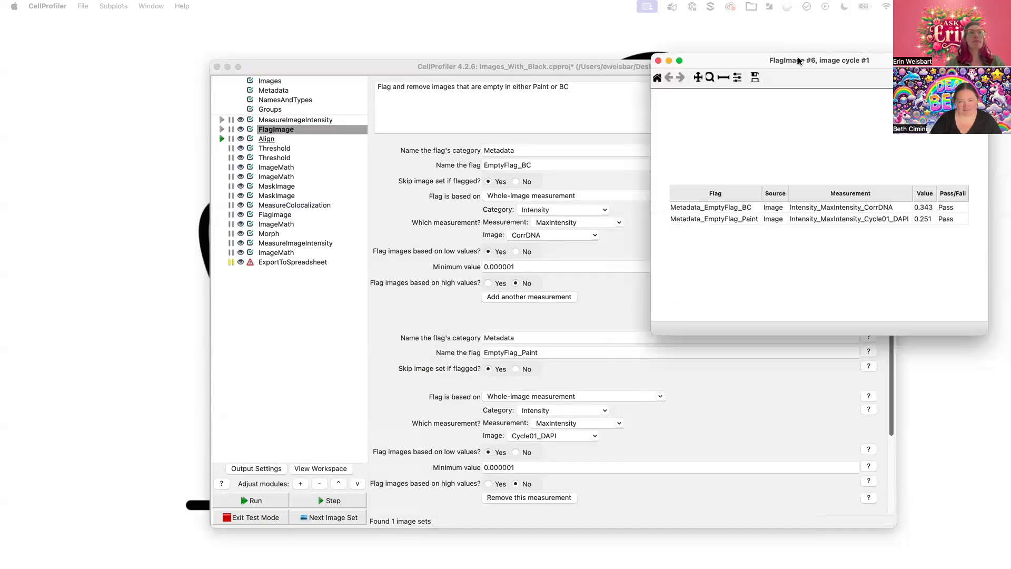
left_click(524, 65)
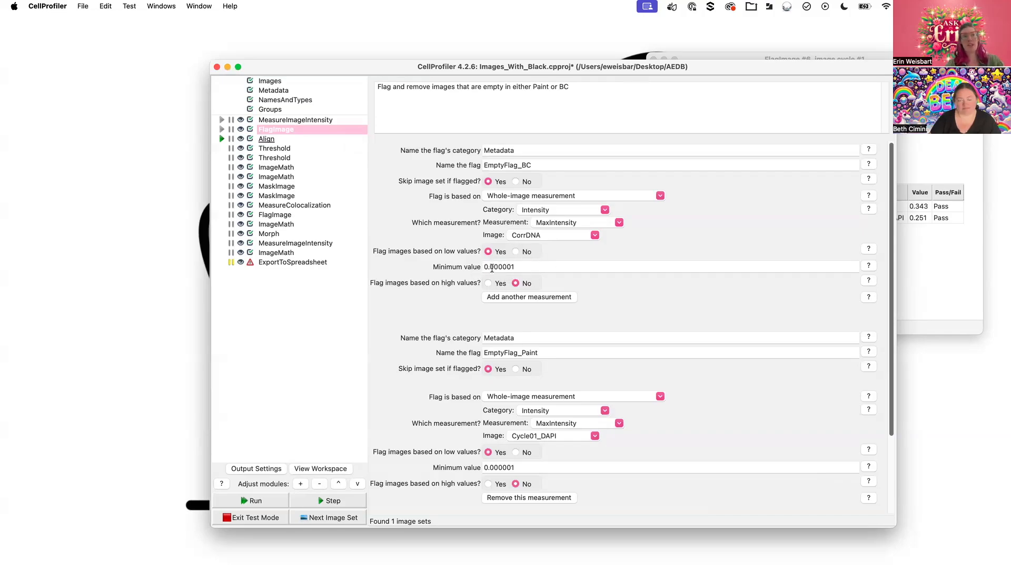
left_click(938, 268)
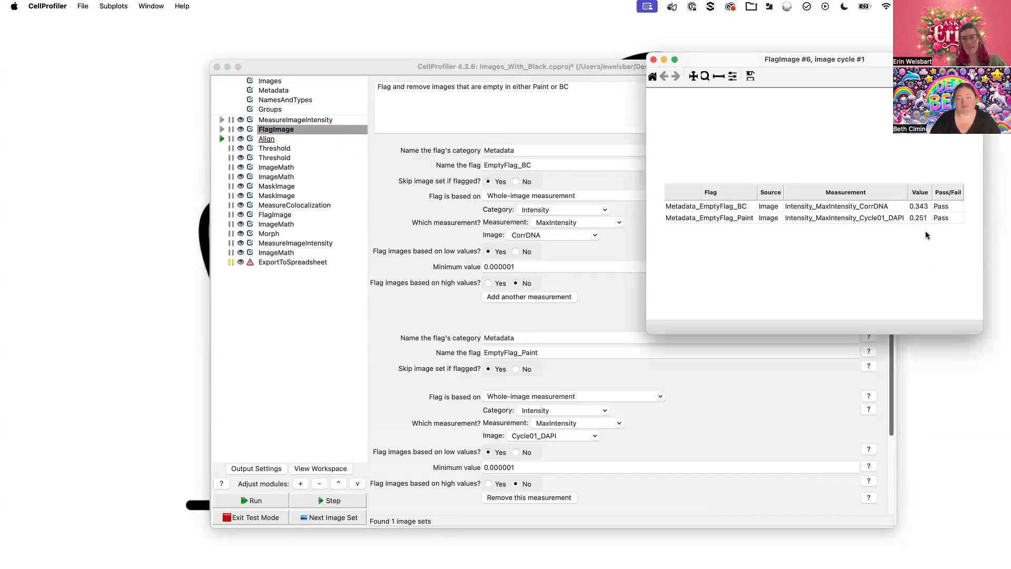
left_click(653, 60)
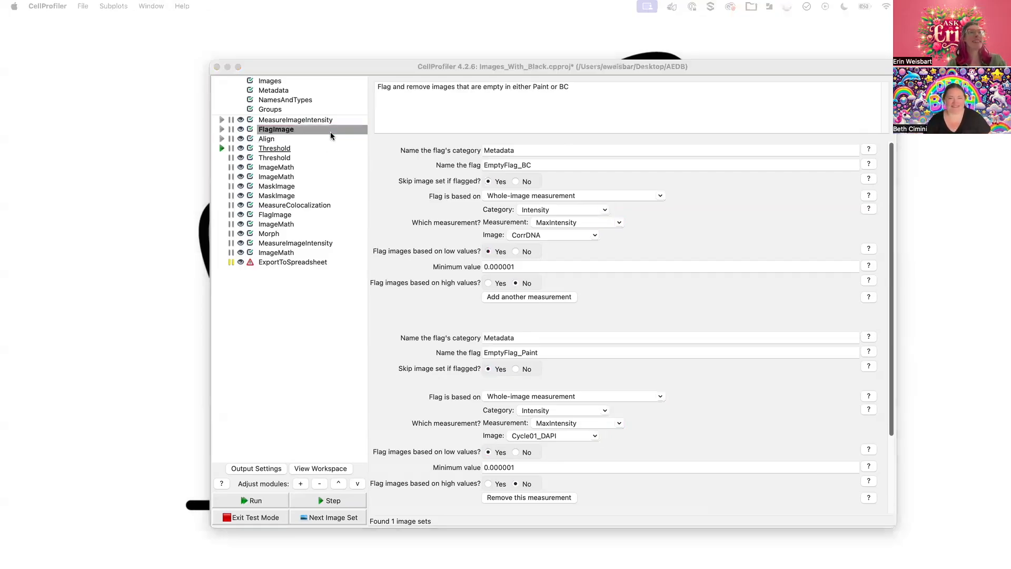
Step: Run the Align module, enlarge its output and adjust the contrast to compare unaligned and aligned images, then close it
left_click(330, 138)
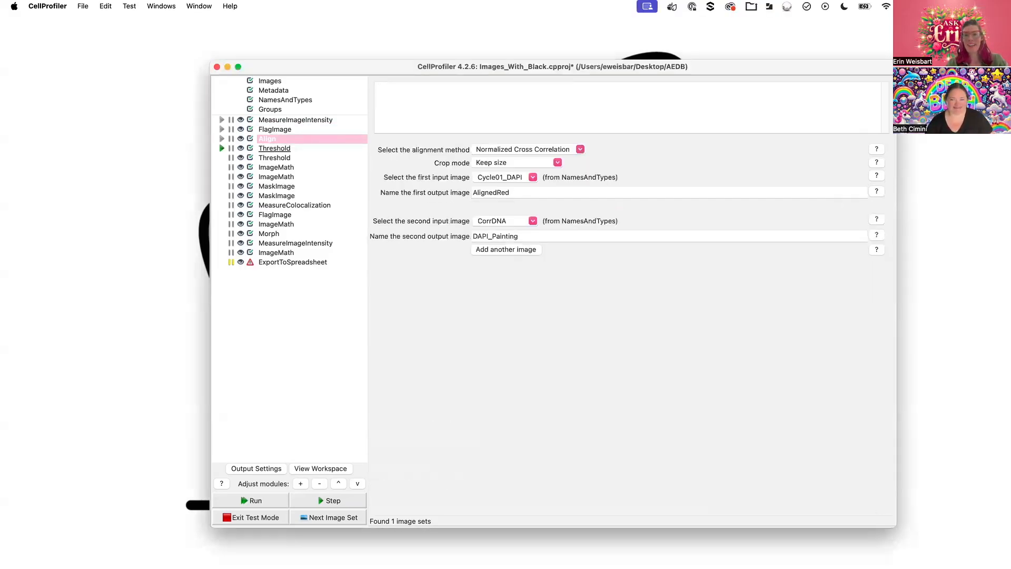
left_click_drag(182, 163, 388, 56)
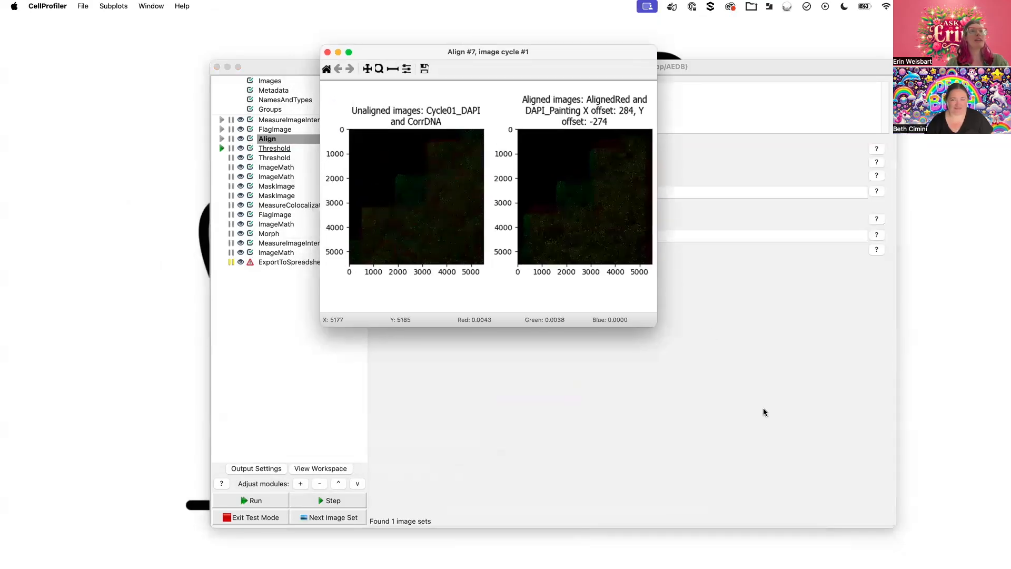
left_click_drag(657, 327, 766, 396)
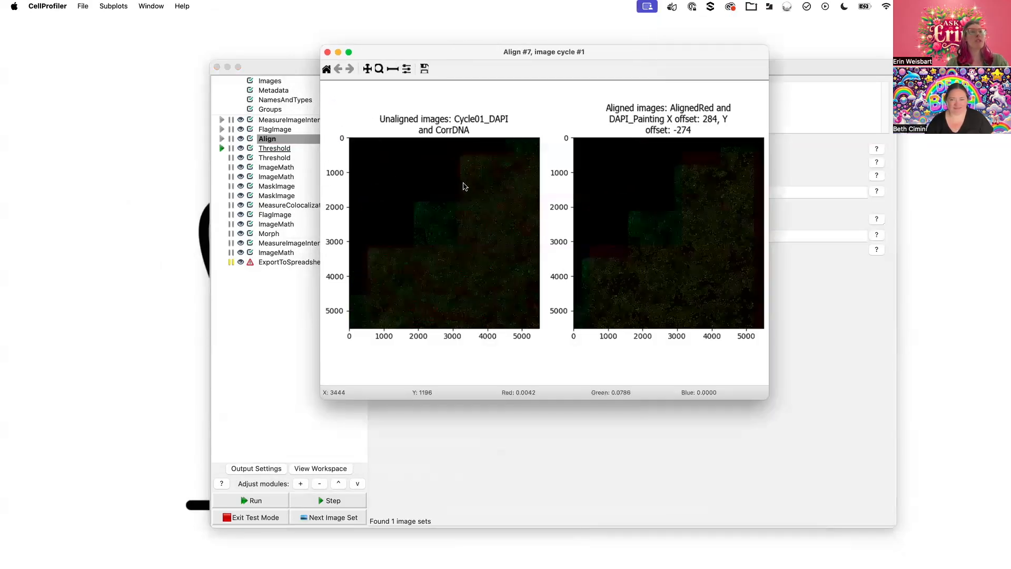
right_click(448, 201)
left_click(463, 202)
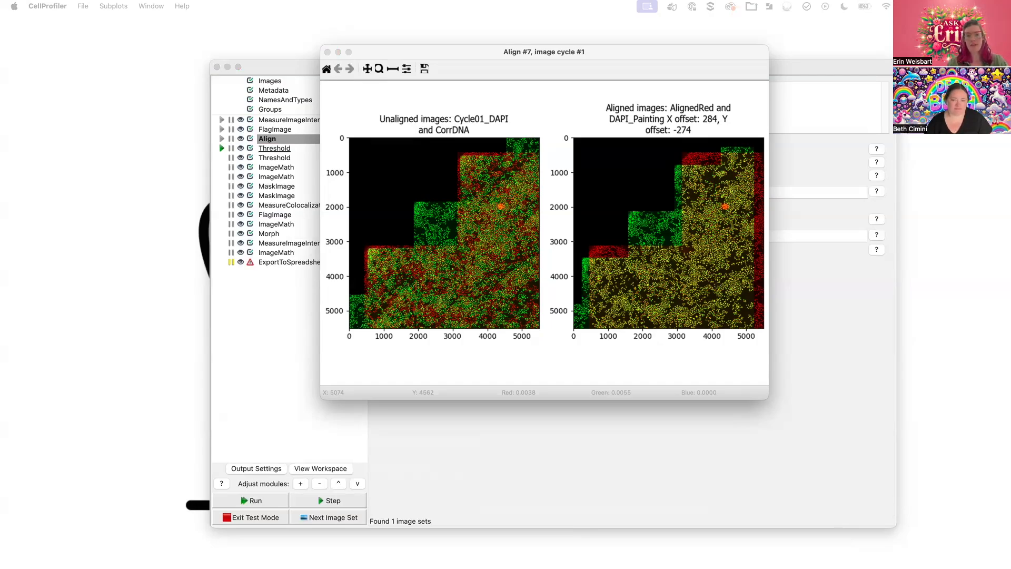
left_click(327, 51)
Step: Run the first Threshold module on Cycle01_DAPI and compare its contrast-adjusted input and NonPaddedAreas_Barcode output with the threshold settings
left_click(281, 150)
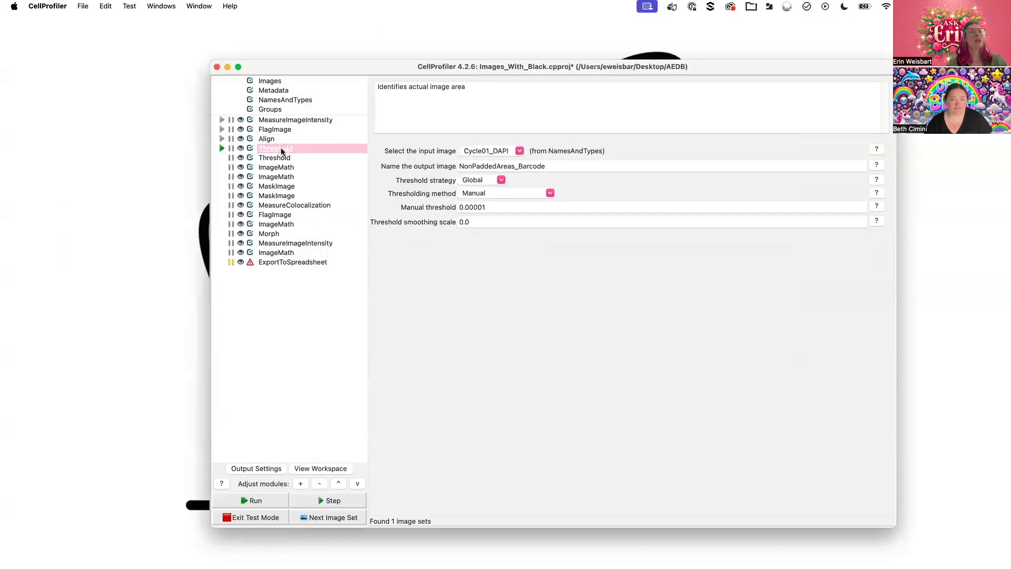
left_click(220, 148)
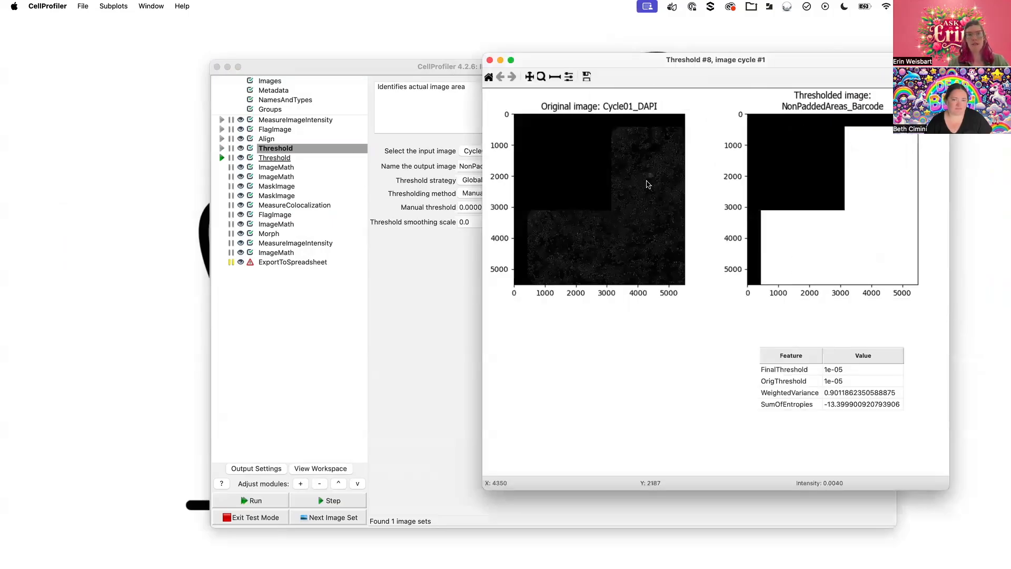
right_click(647, 183)
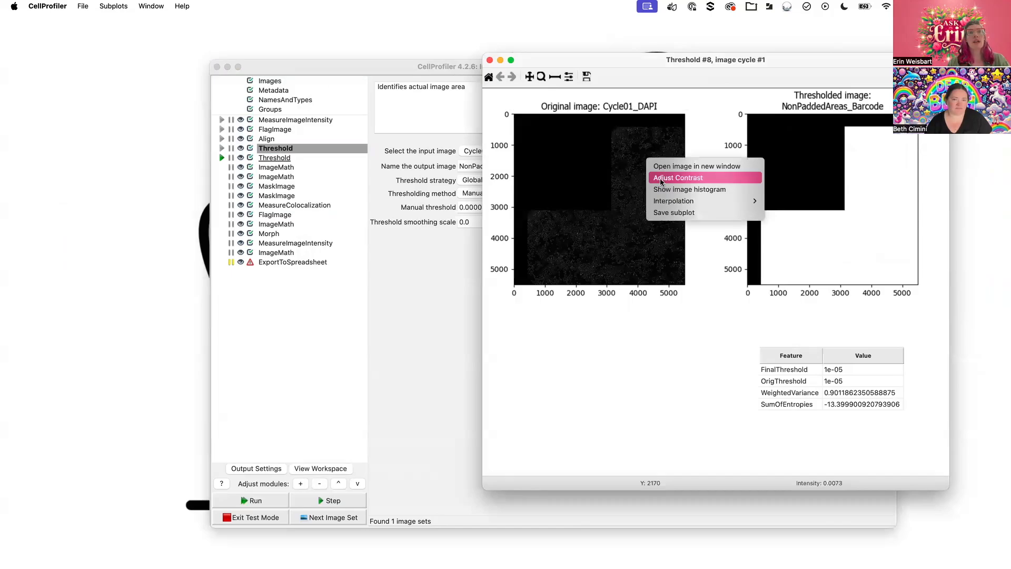
left_click(661, 181)
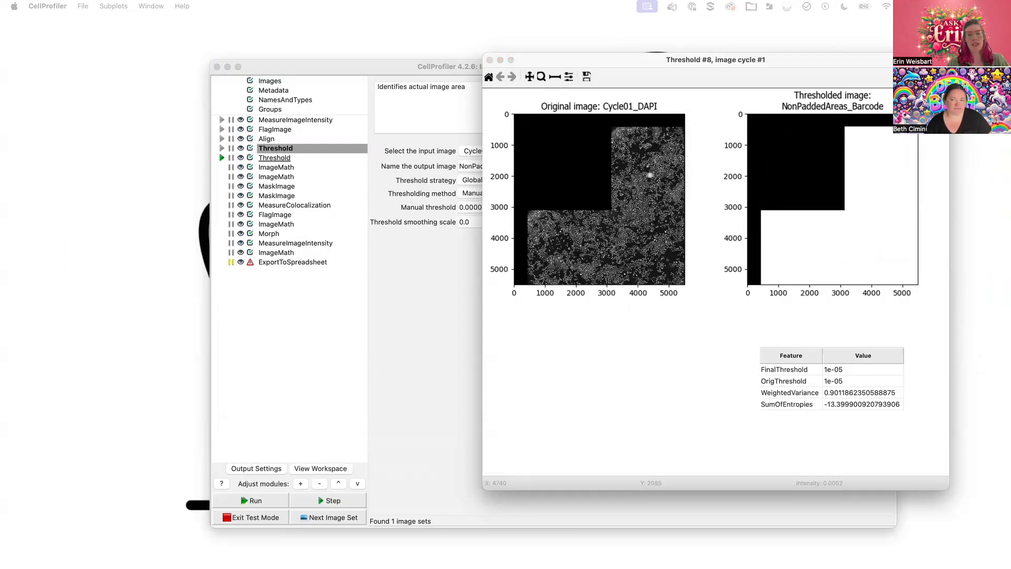
left_click(404, 262)
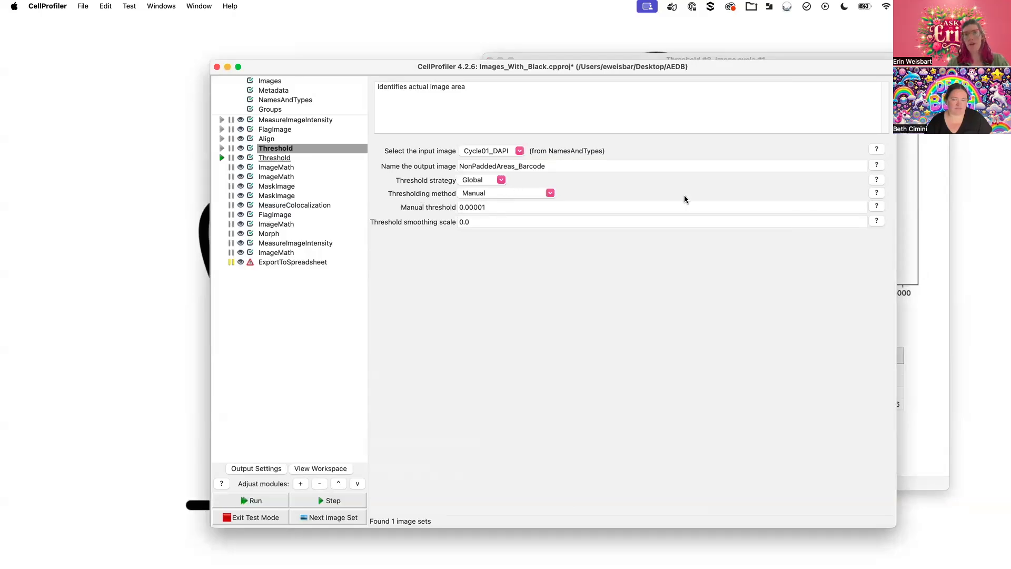
left_click(920, 106)
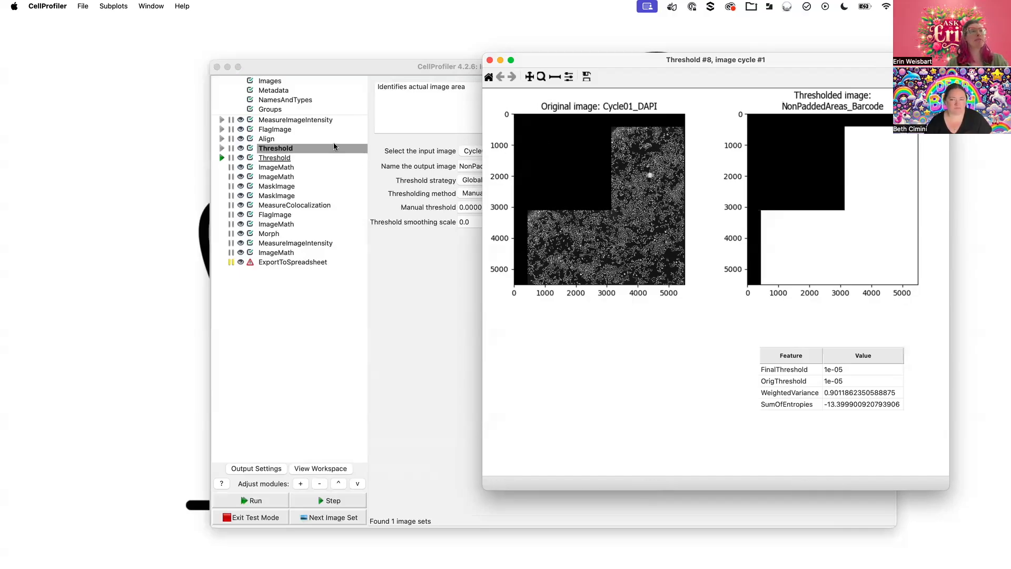
Step: Run the second Threshold module on DAPI_Painting and open the settings of the first ImageMath module
left_click(293, 150)
left_click(238, 157)
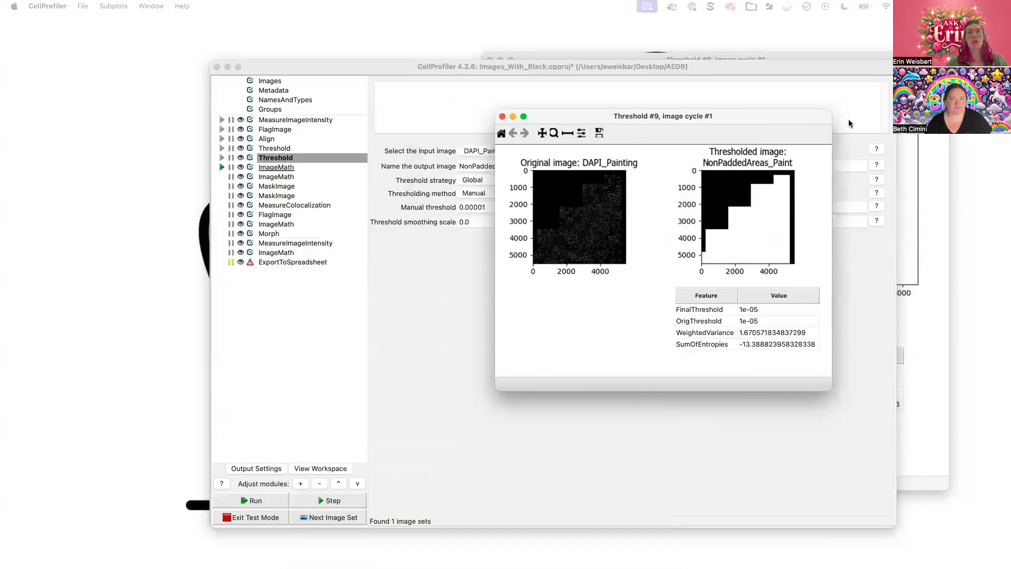
left_click(295, 169)
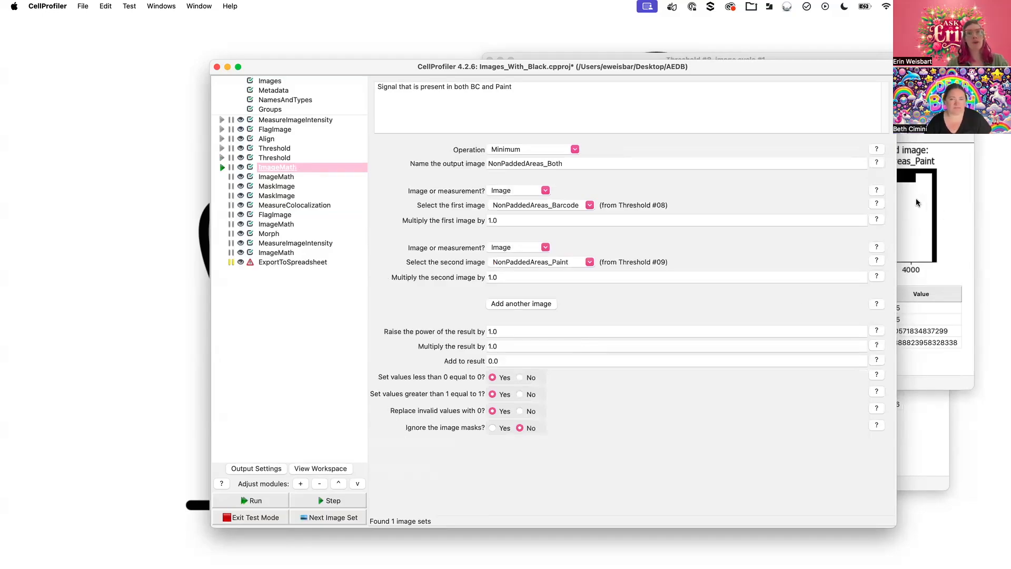
Step: Review the second Threshold output, then run both ImageMath modules to produce NonPaddedAreas_Both and NonPaddedAreas_Any from the Barcode and Paint masks
left_click(943, 137)
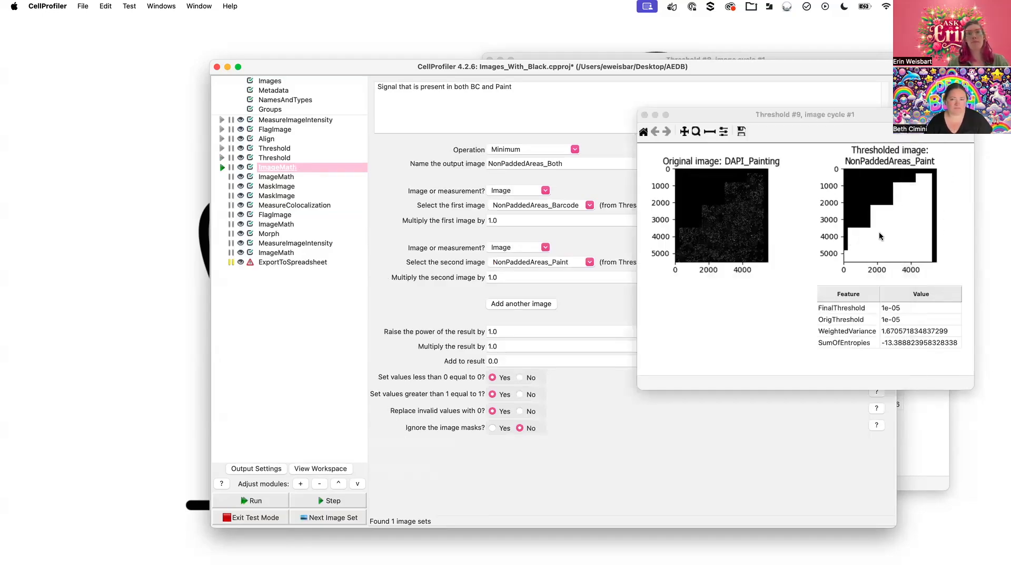
left_click(912, 225)
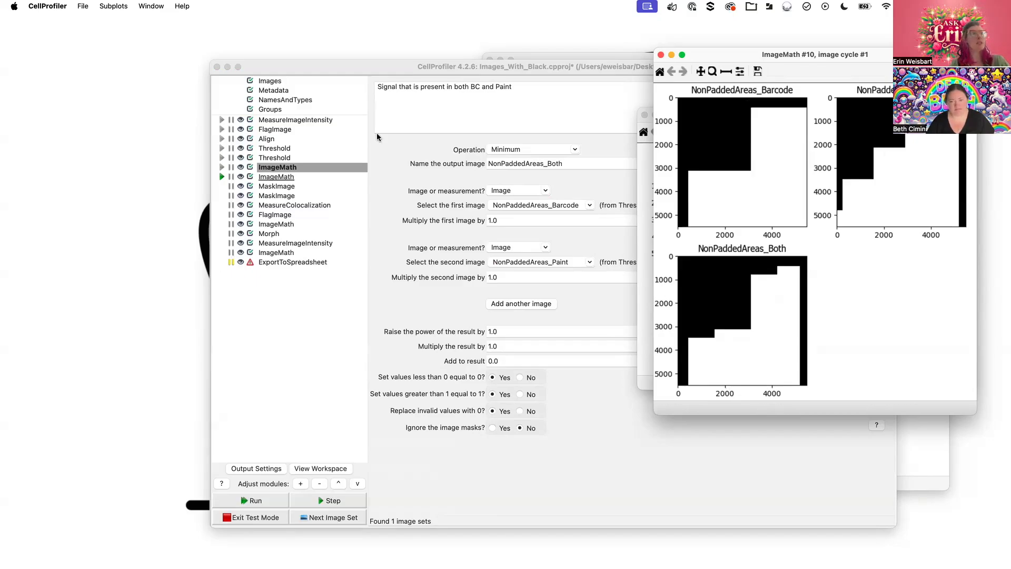
left_click(273, 184)
left_click(265, 179)
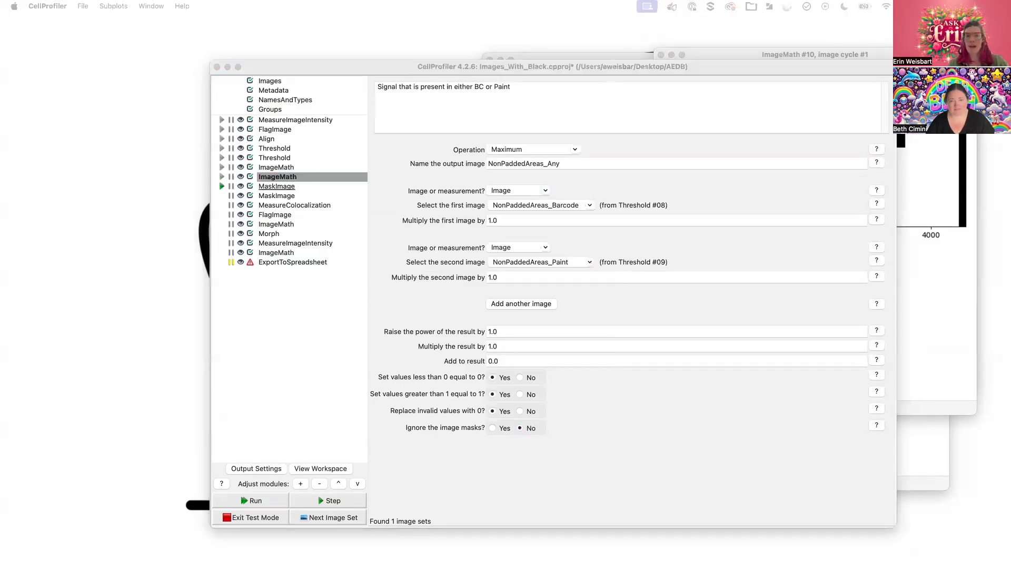
left_click_drag(698, 33, 897, 78)
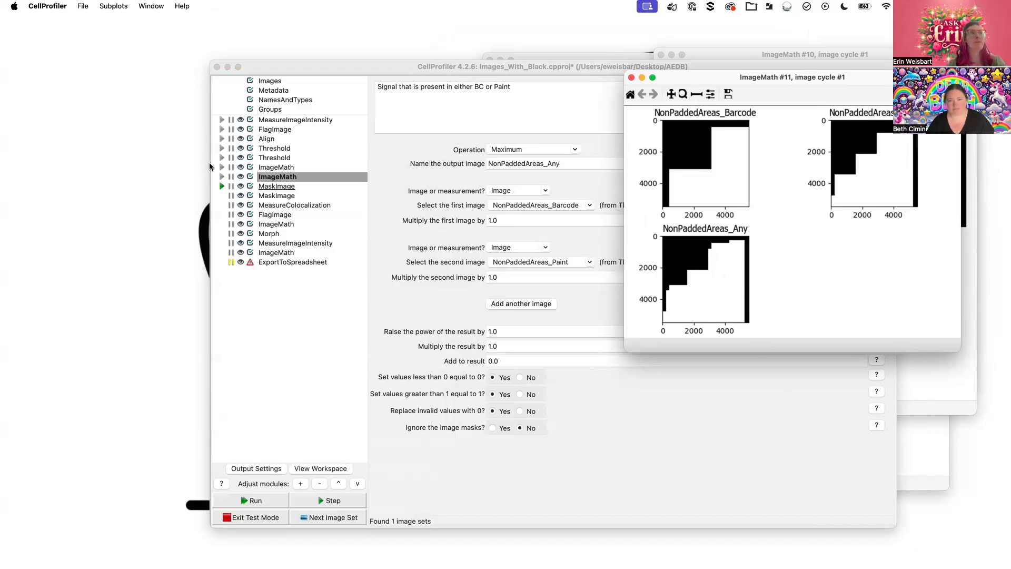
Step: Run the first MaskImage module on DAPI_Painting with NonPaddedAreas_Both and adjust the contrast to compare the original and masked images
left_click(280, 189)
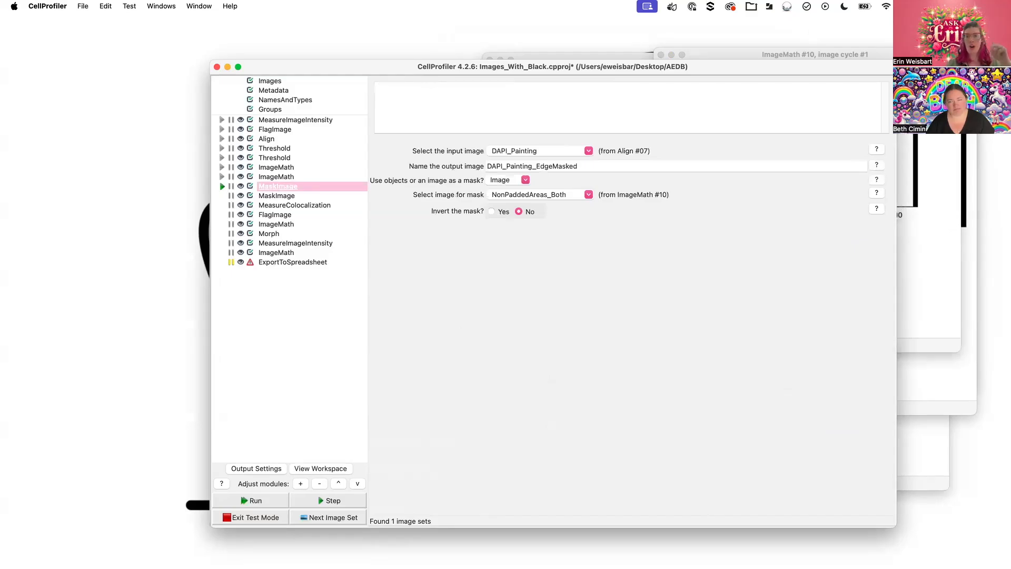
key("F6")
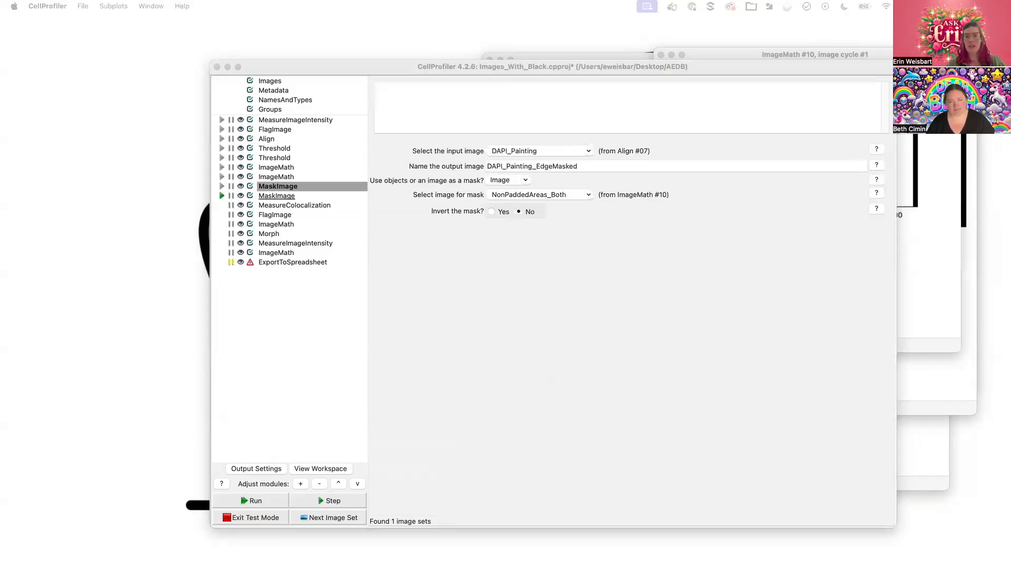
left_click_drag(580, 173, 779, 58)
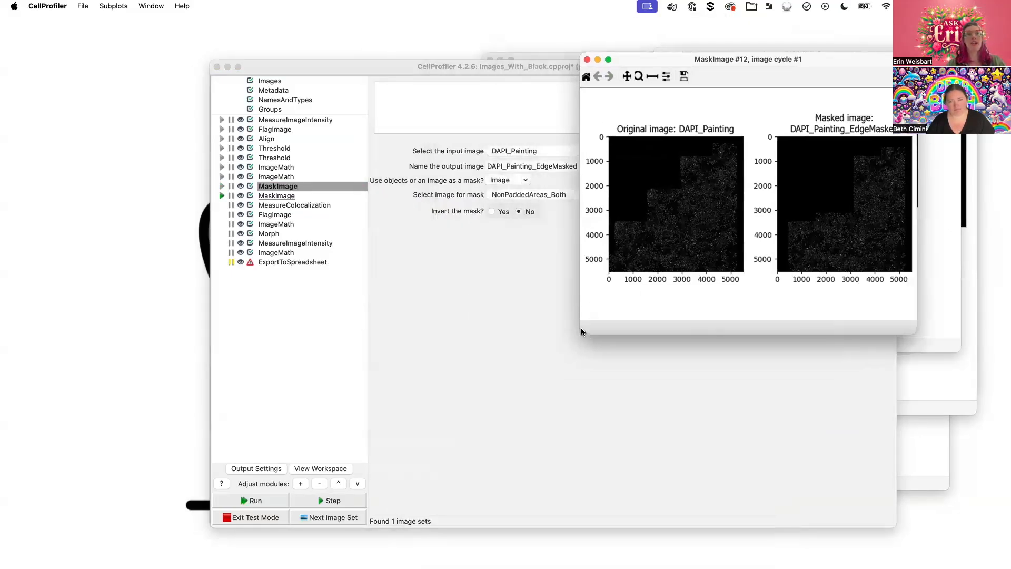
right_click(680, 203)
left_click(690, 212)
right_click(664, 203)
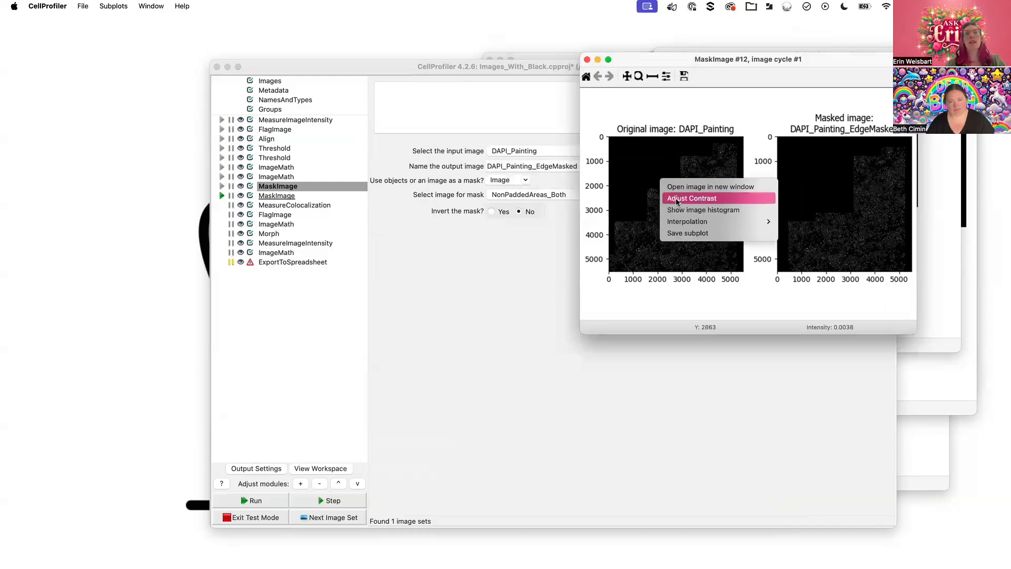
left_click(677, 199)
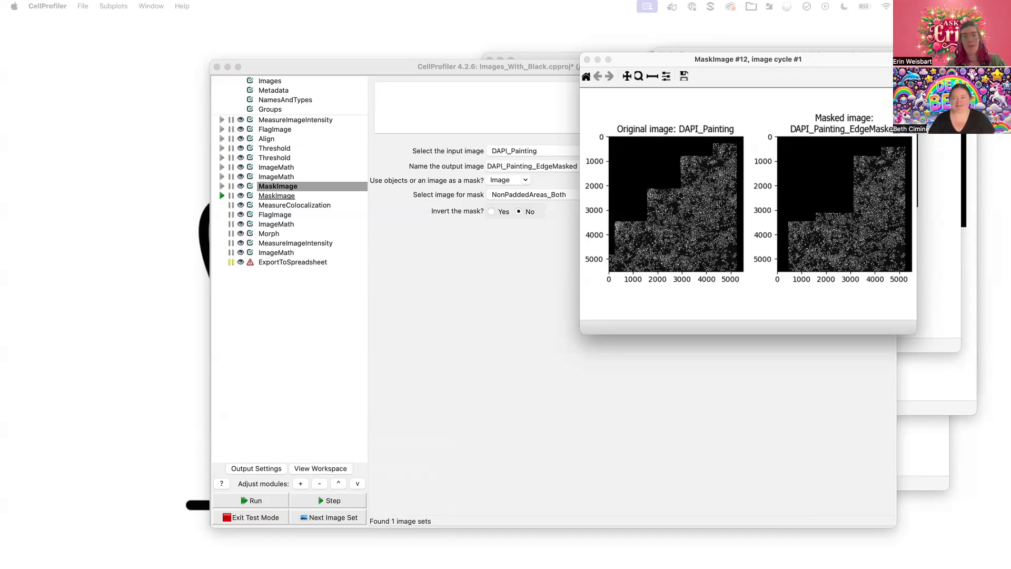
key("super+Tab")
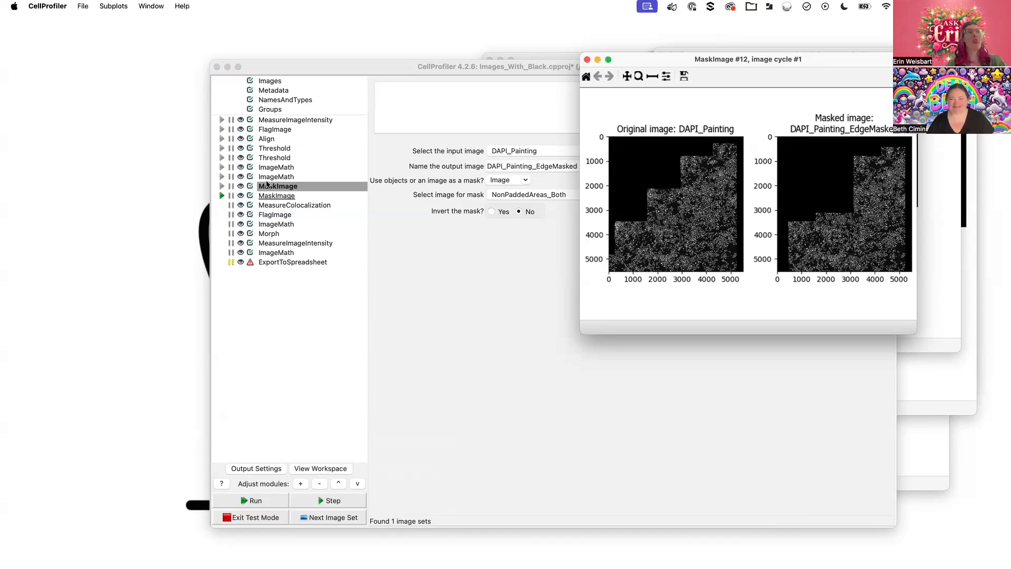
Step: Run the second MaskImage module on Cycle01_DAPI and compare the settings of both MaskImage modules, after rechecking the NonPaddedAreas_Any ImageMath settings
left_click(280, 177)
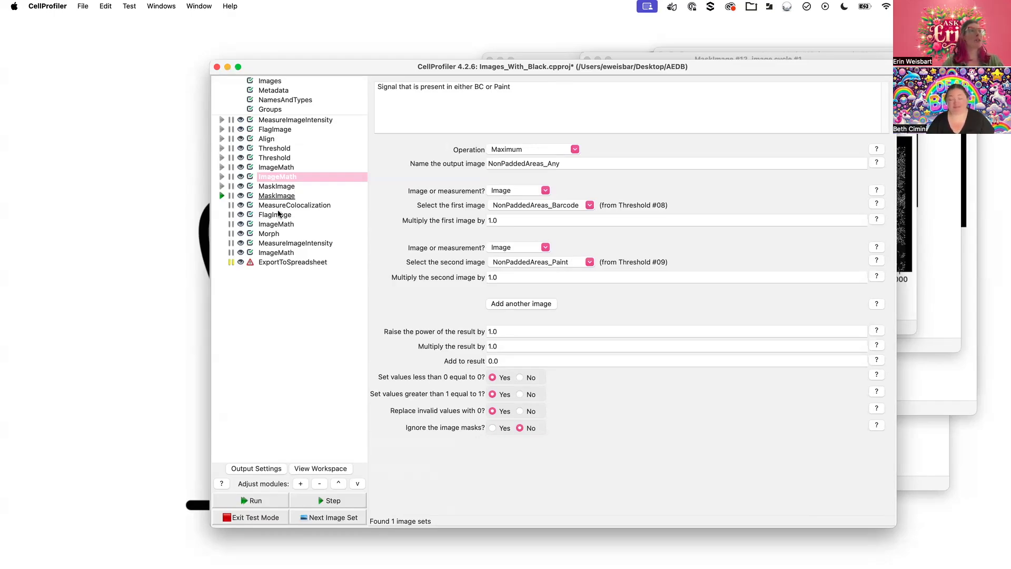
left_click(274, 186)
left_click(279, 197)
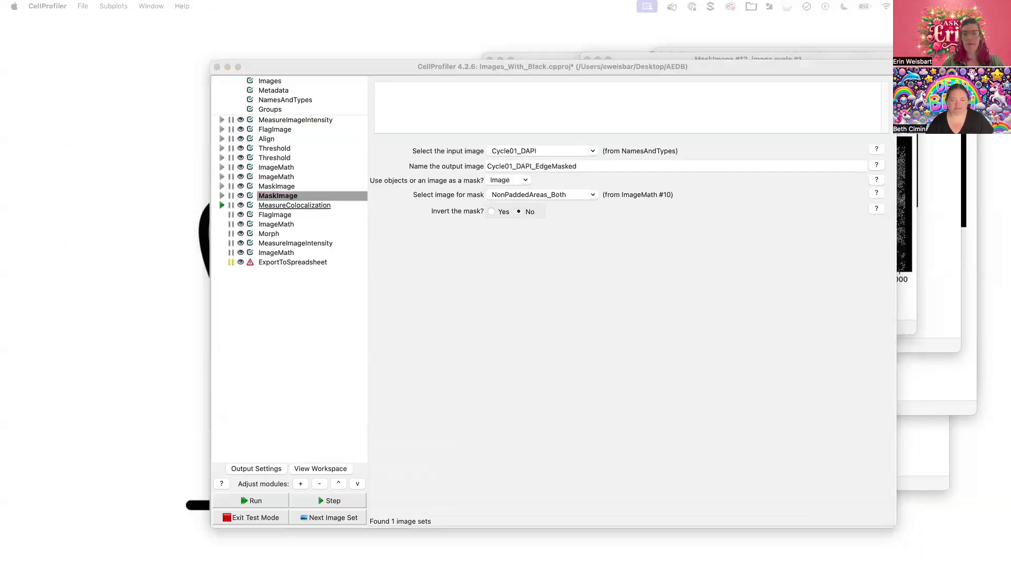
left_click(279, 187)
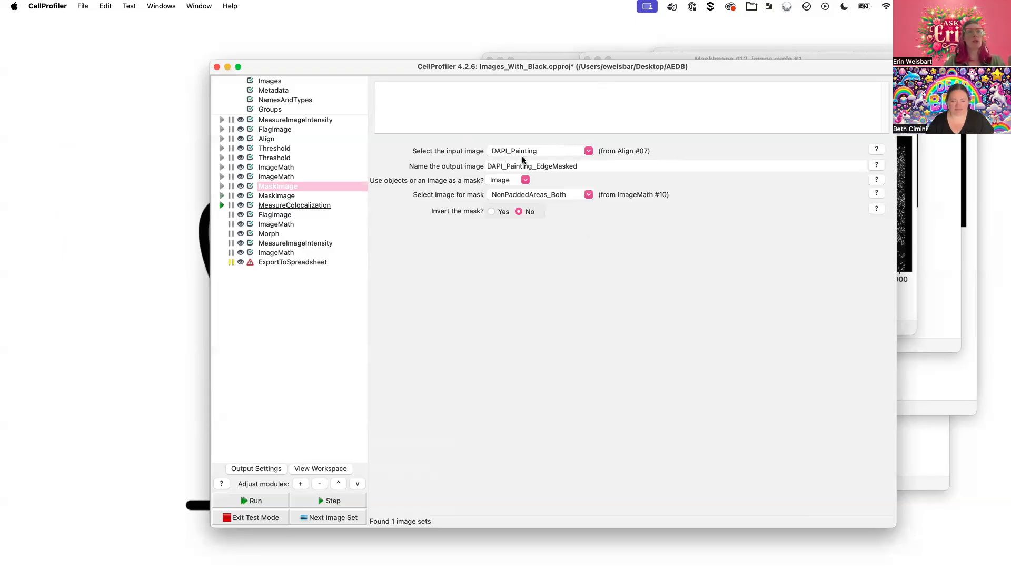
left_click(274, 195)
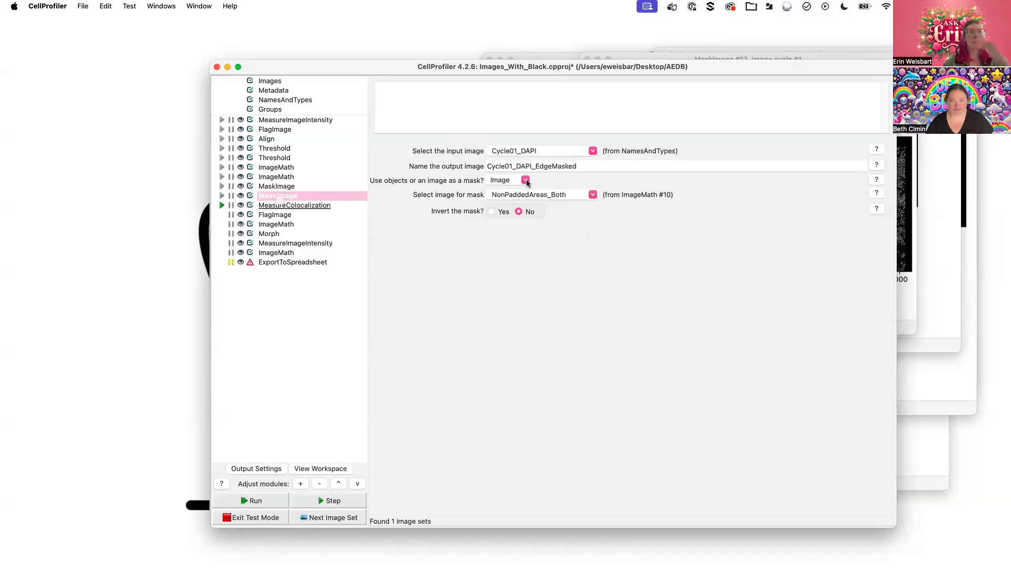
Step: Run MeasureColocalization on Cycle01_DAPI_EdgeMasked and DAPI_Painting_EdgeMasked and inspect the correlation and slope results
left_click(278, 206)
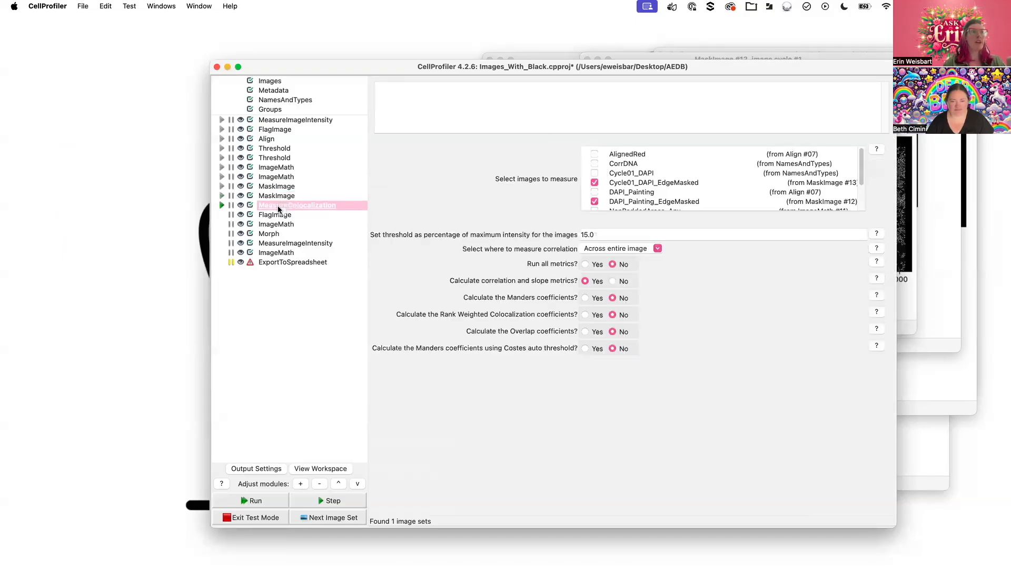
left_click(222, 205)
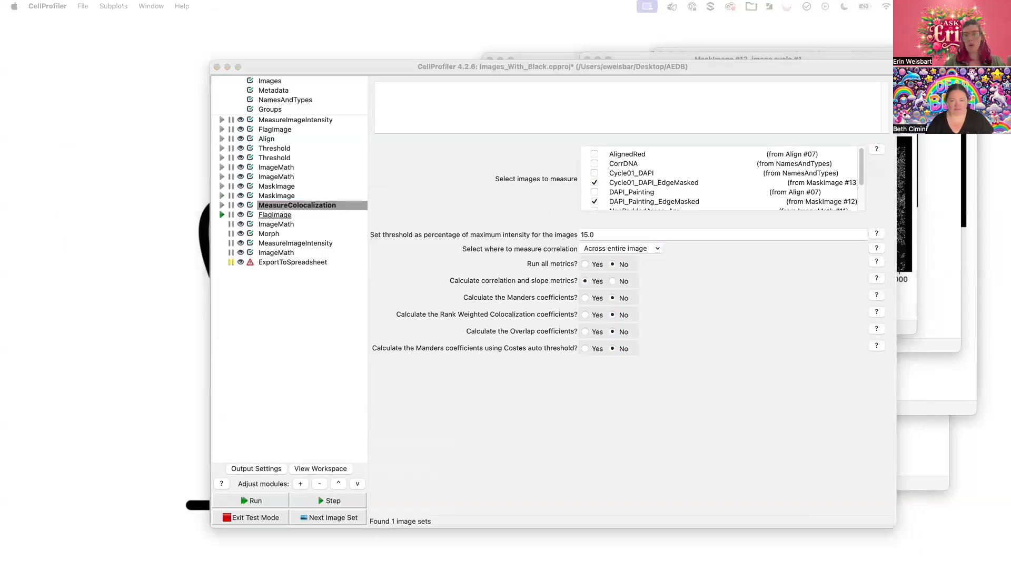
left_click_drag(639, 149, 780, 70)
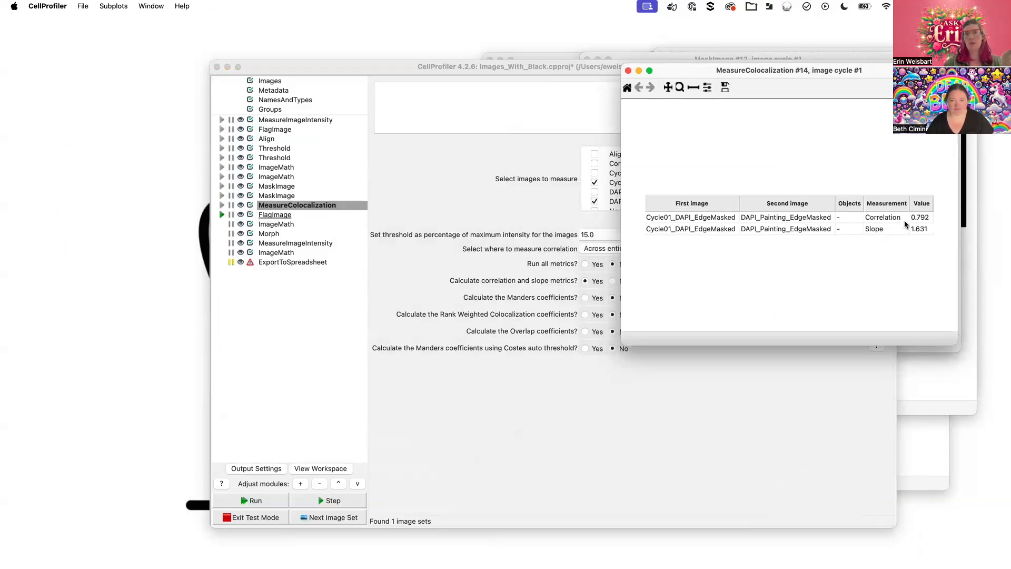
left_click(454, 274)
Step: Run the second FlagImage module, widen its results to read the whole AlignmentFlag row, and open the module's settings
left_click(221, 214)
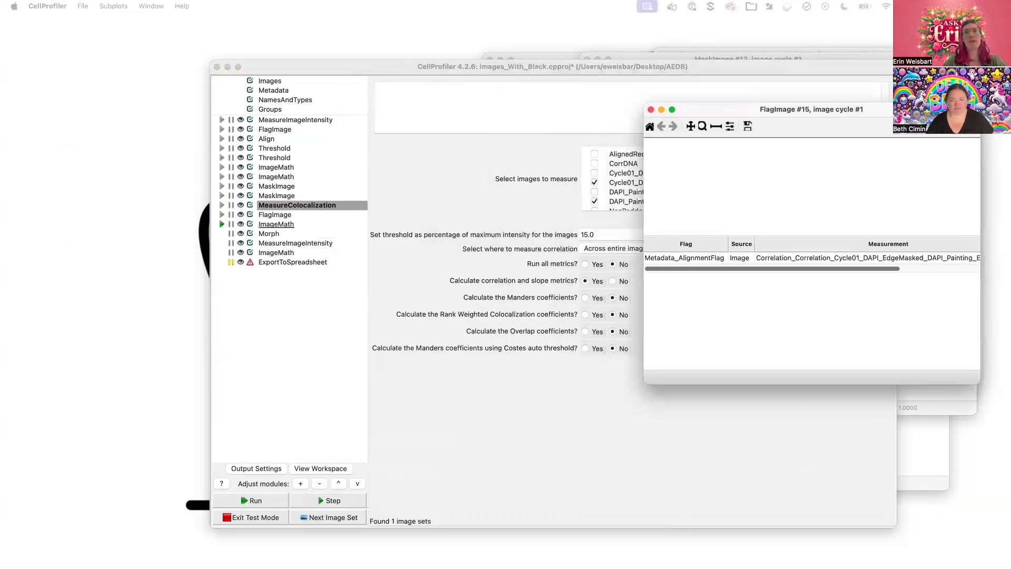
left_click_drag(649, 377, 363, 397)
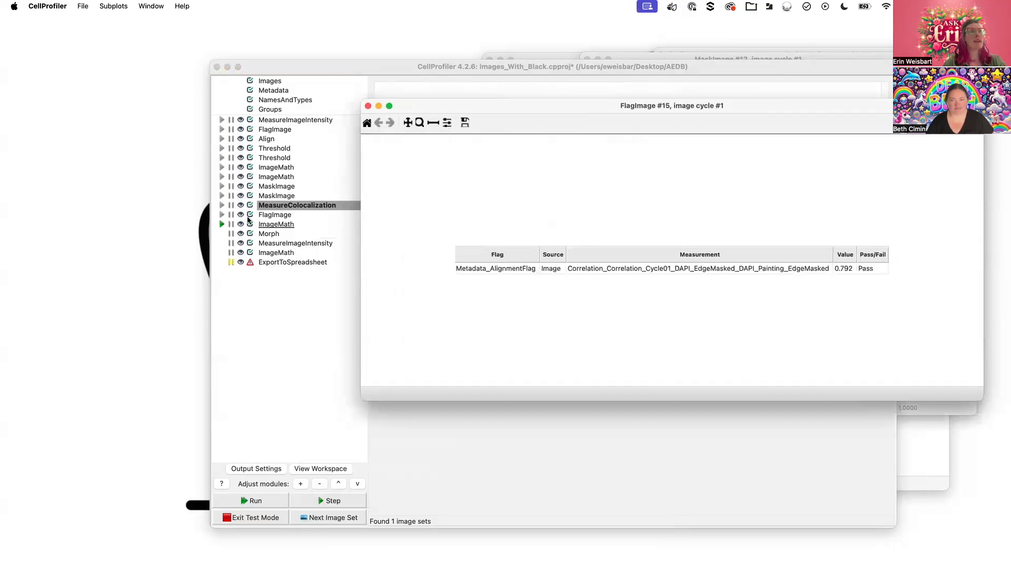
left_click(272, 216)
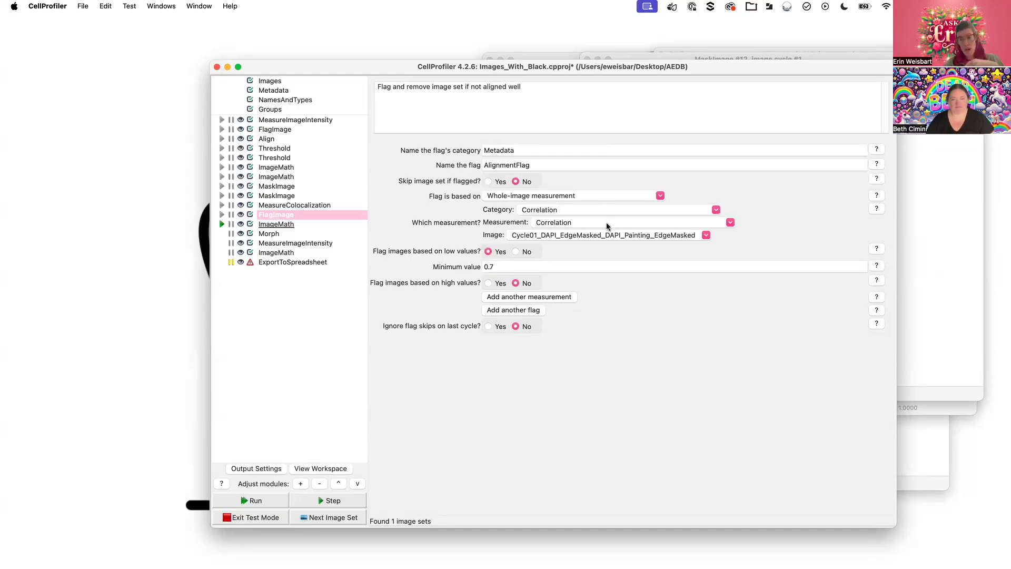
Step: Compare the first FlagImage module's empty-image settings with the AlignmentFlag settings and results, then move the results aside
left_click(298, 130)
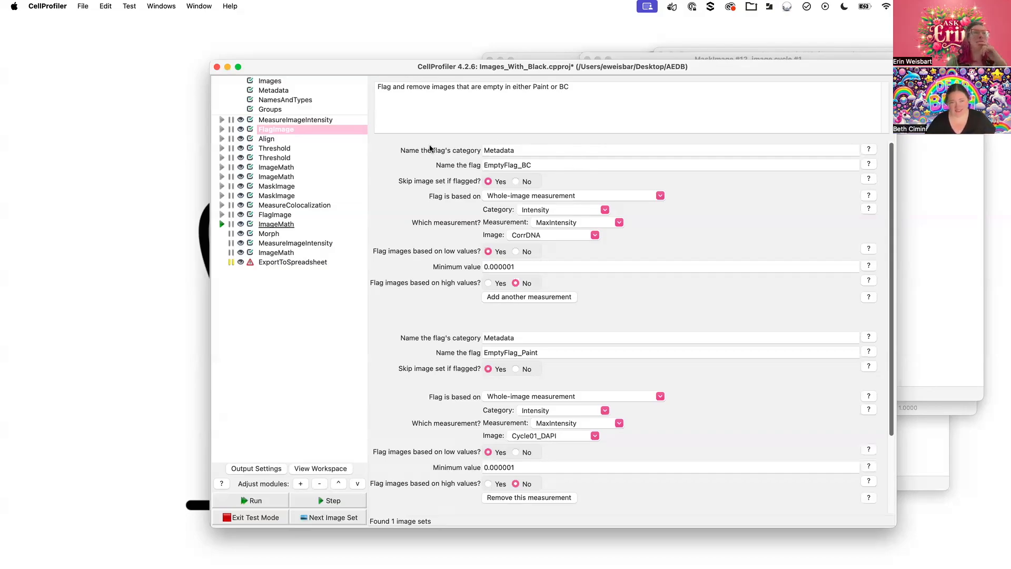
left_click(272, 216)
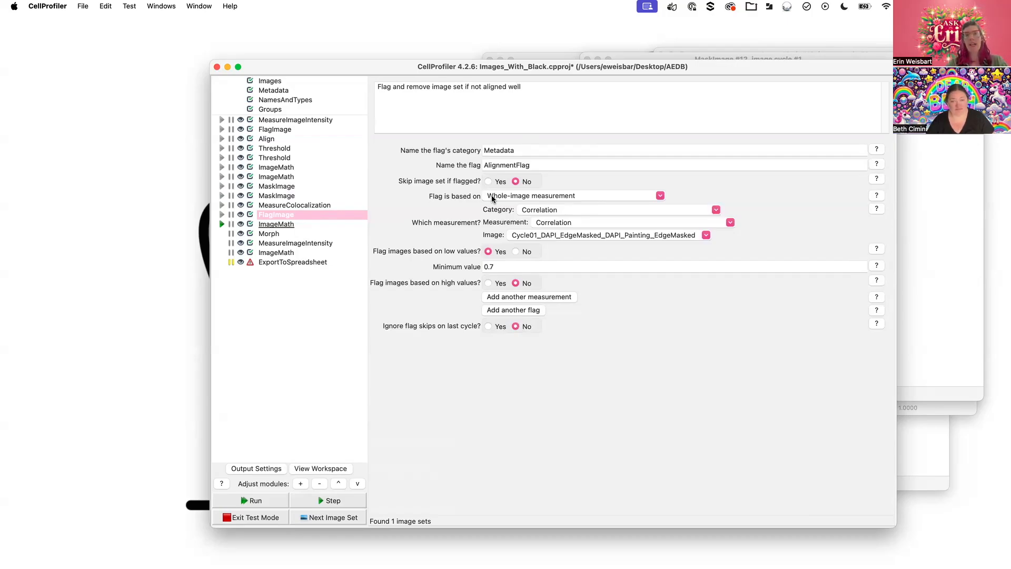
left_click(930, 118)
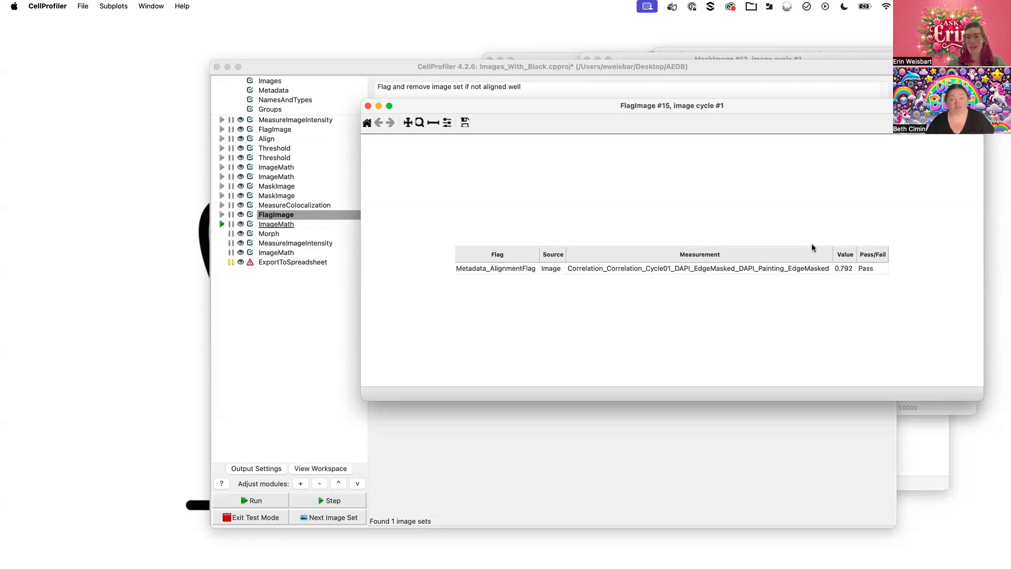
left_click_drag(766, 107, 783, 160)
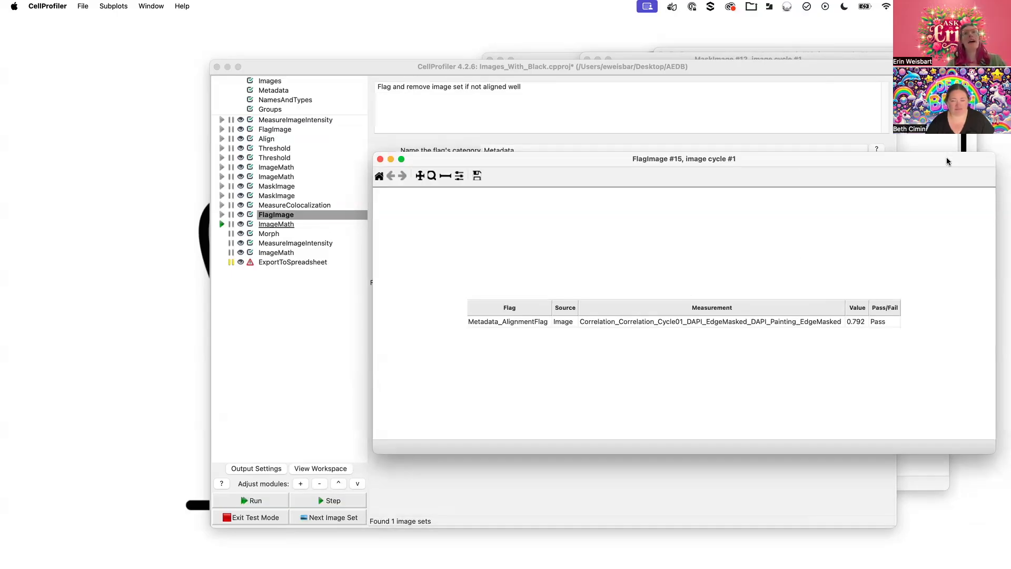
left_click_drag(951, 164, 953, 264)
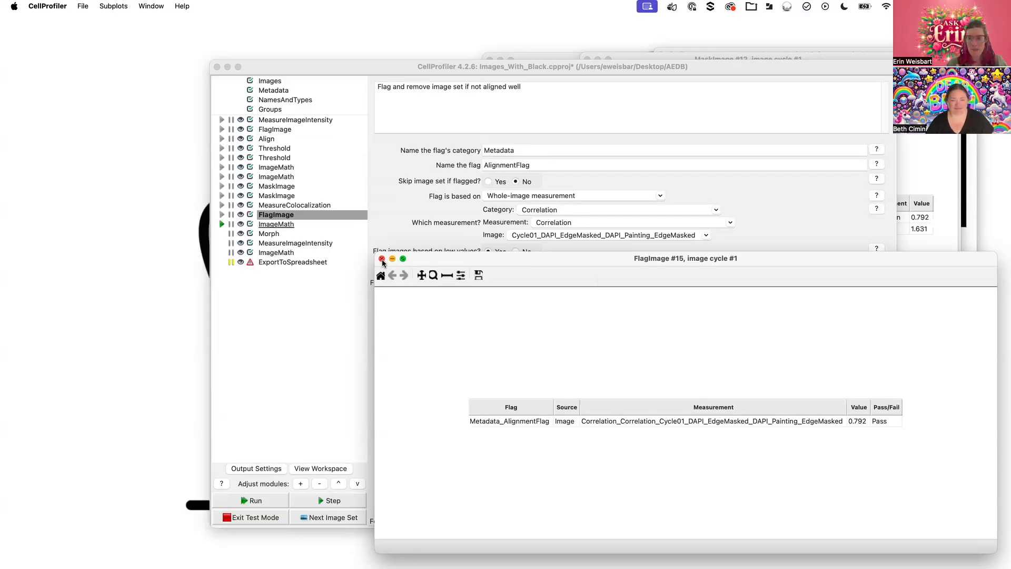
left_click(408, 242)
Step: Run the Invert ImageMath module on NonPaddedAreas_Any and view its PaddedAreas_Barcode output
left_click(274, 225)
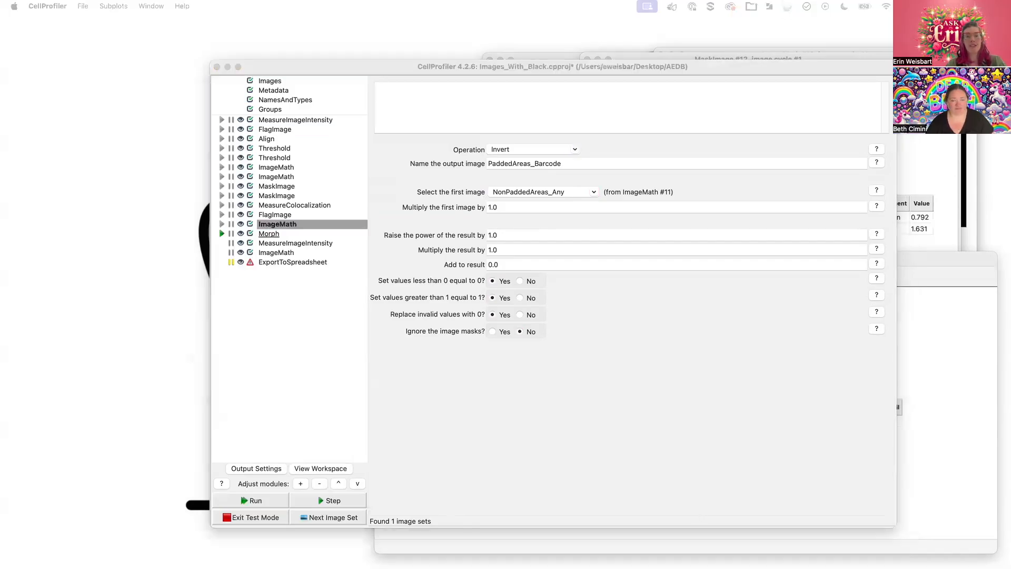
left_click_drag(640, 115, 788, 56)
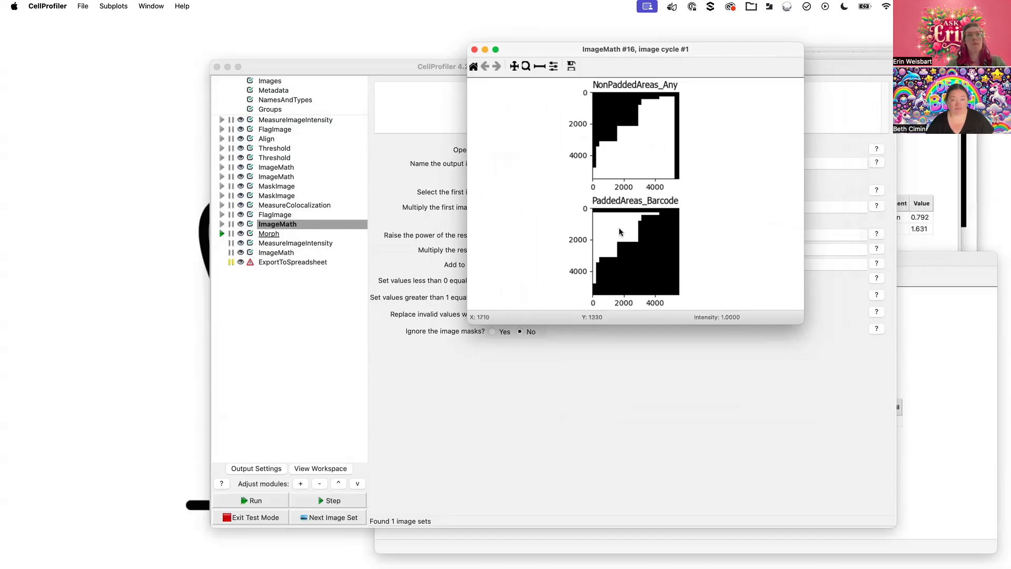
left_click(449, 410)
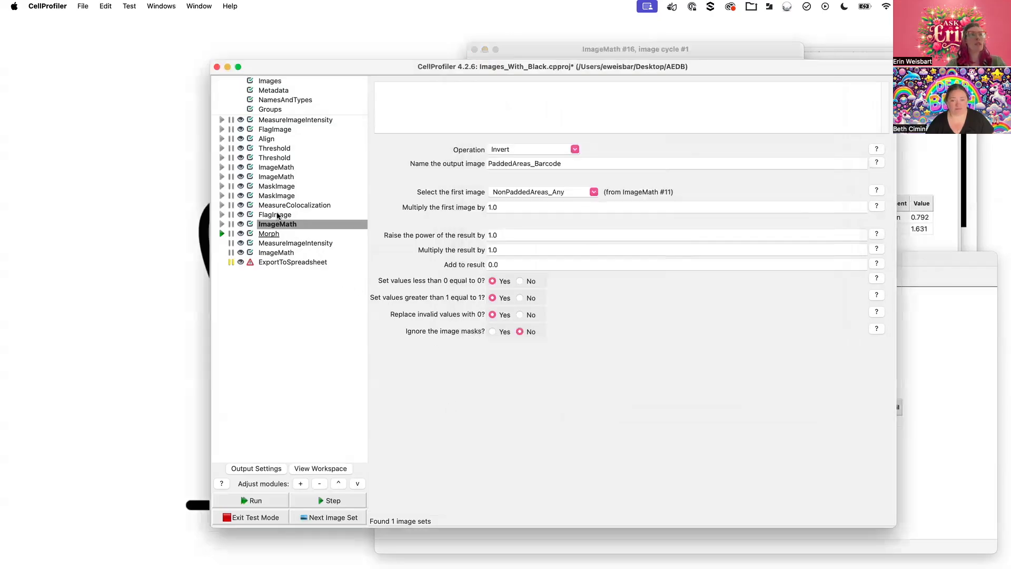
Step: Run the Morph module's distance operation on NonPaddedAreas_Barcode and inspect the WellEdgeDistancePreMultiply output
left_click(277, 236)
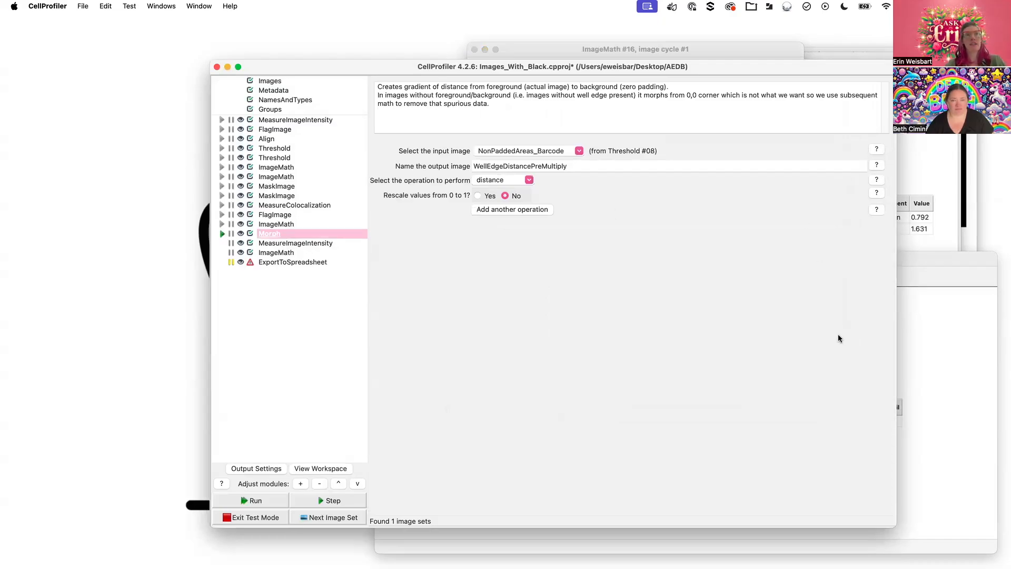
key("F6")
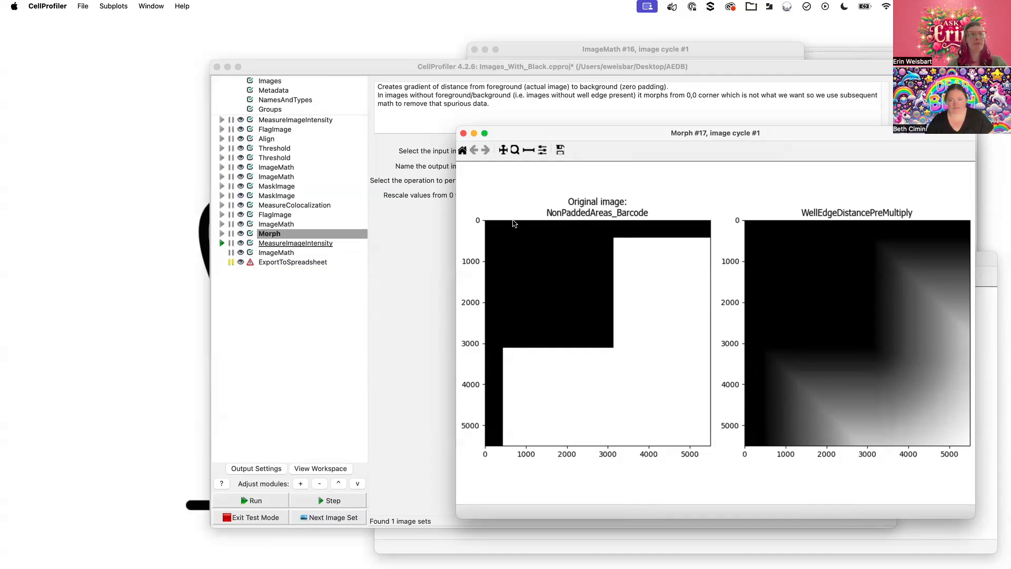
left_click(327, 235)
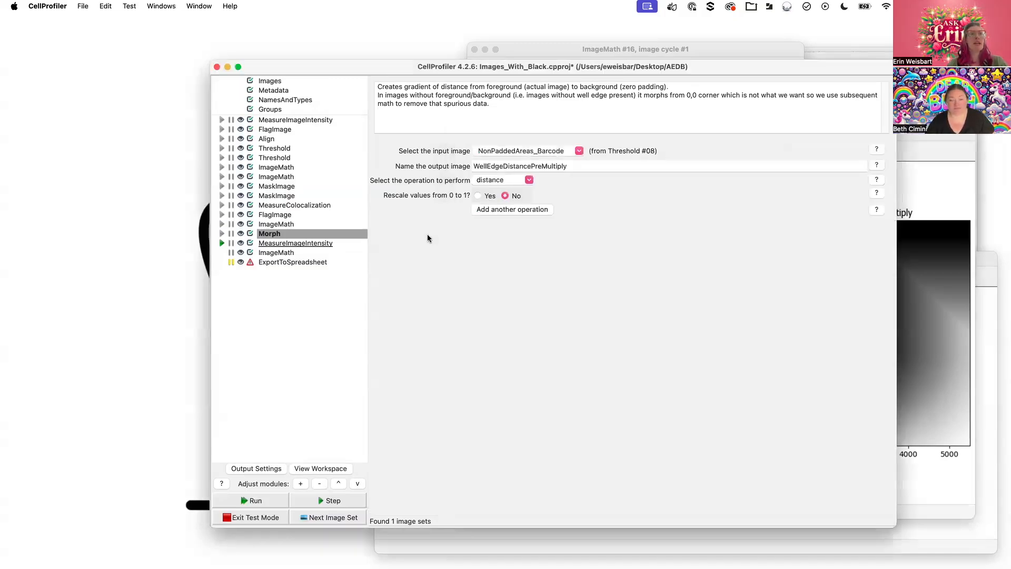
Step: Run the second MeasureImageIntensity module for the padded areas and check its settings alongside the Morph output
left_click(287, 243)
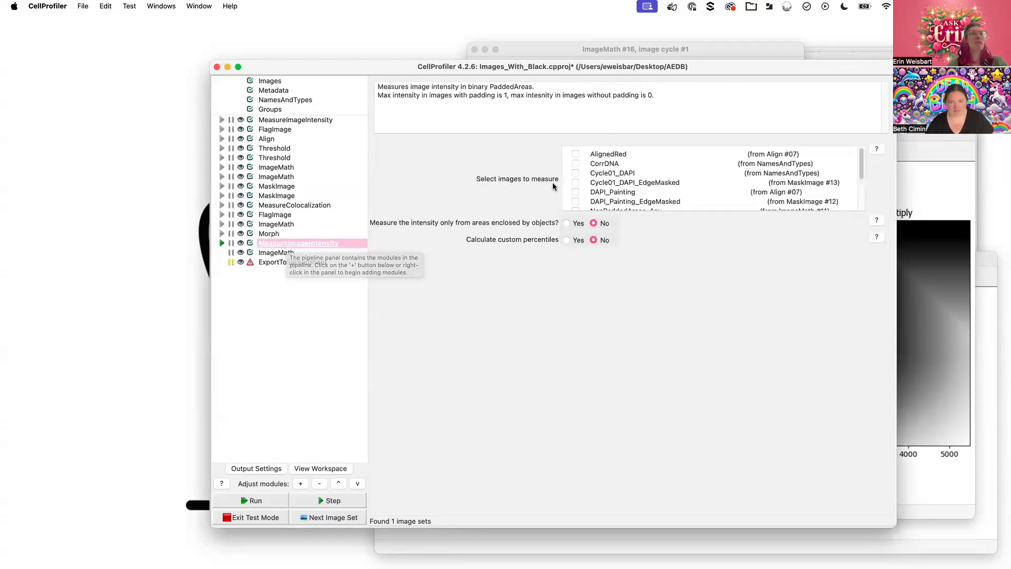
left_click(221, 244)
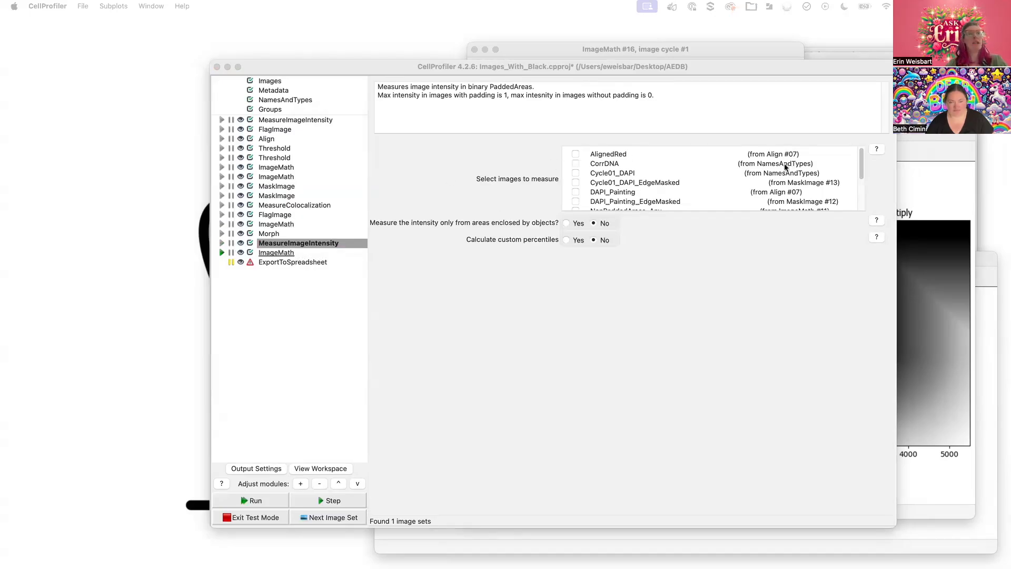
left_click(946, 169)
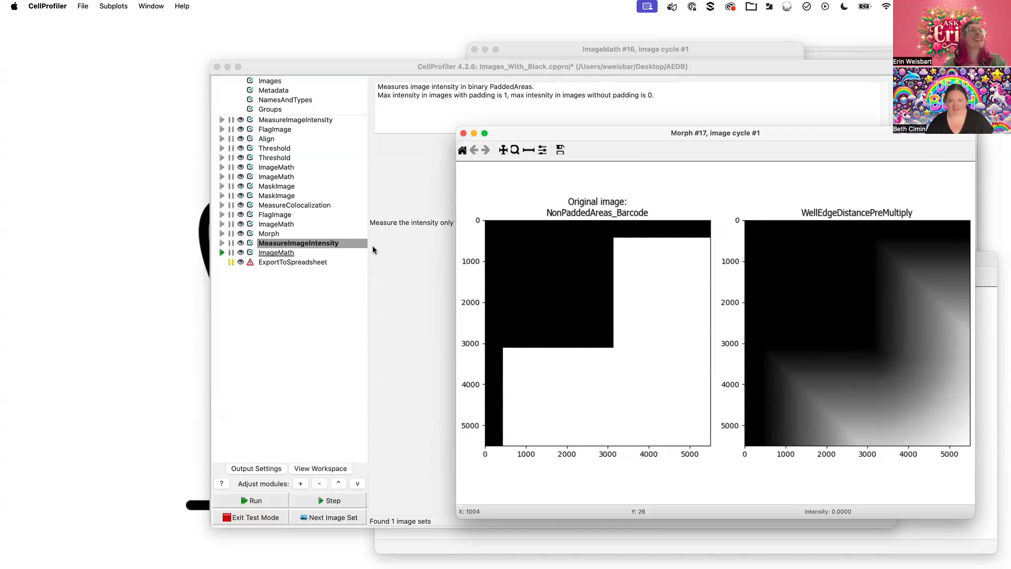
left_click(343, 243)
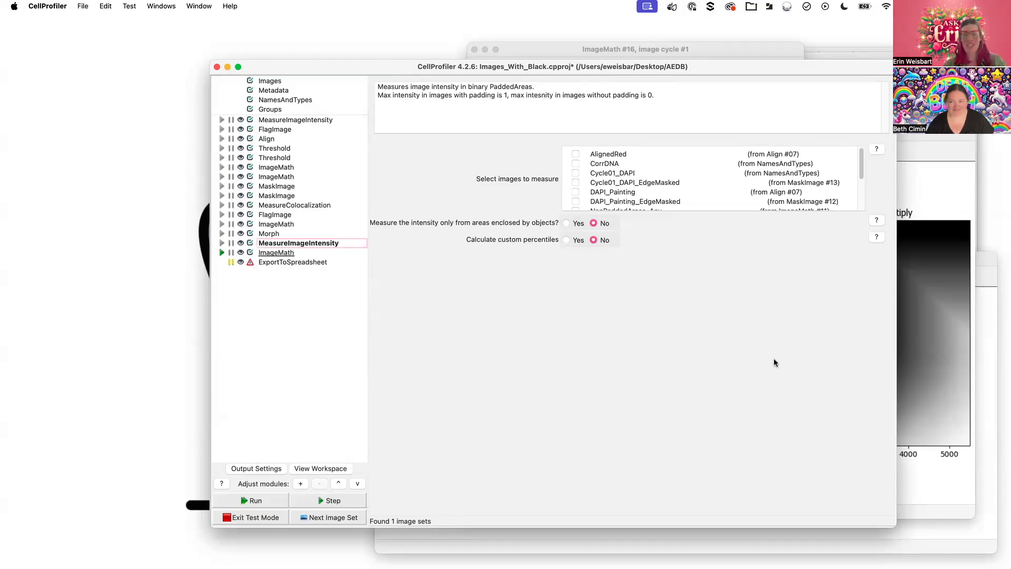
left_click(274, 245)
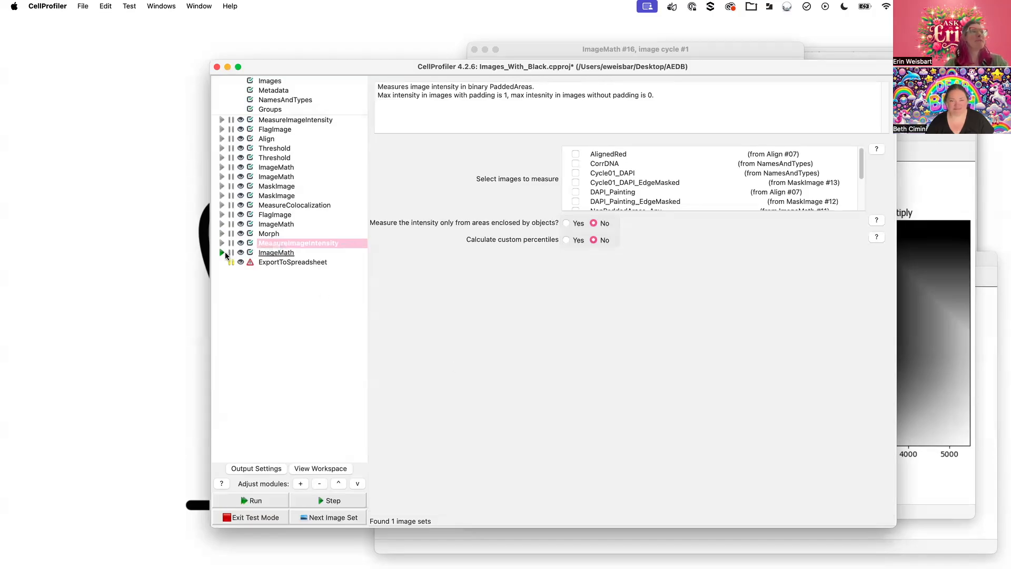
Step: Examine the final ImageMath module's Multiply settings for WellEdgeDistance against the Morph output, shifting the main window to see both
left_click(266, 252)
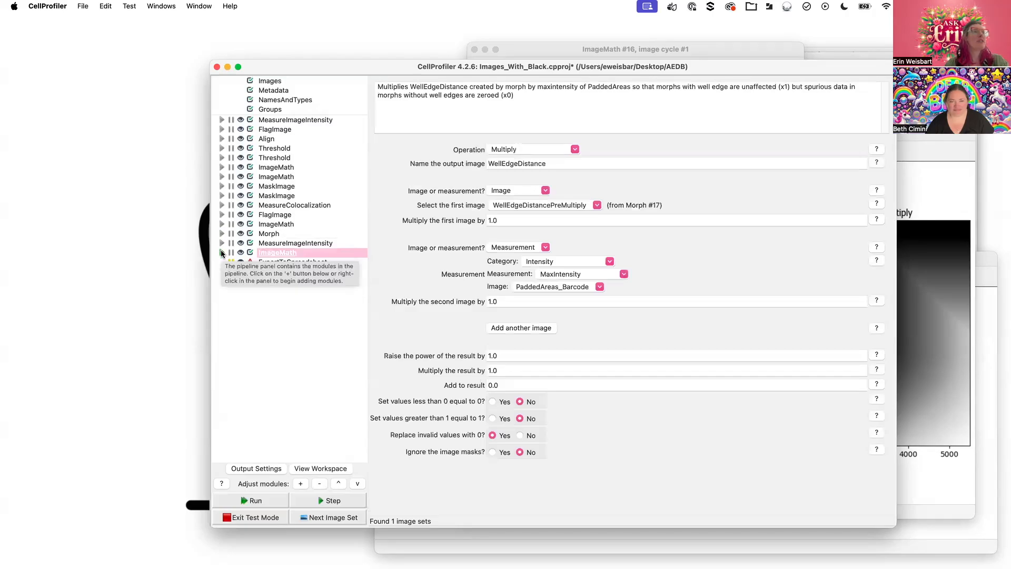
left_click(221, 253)
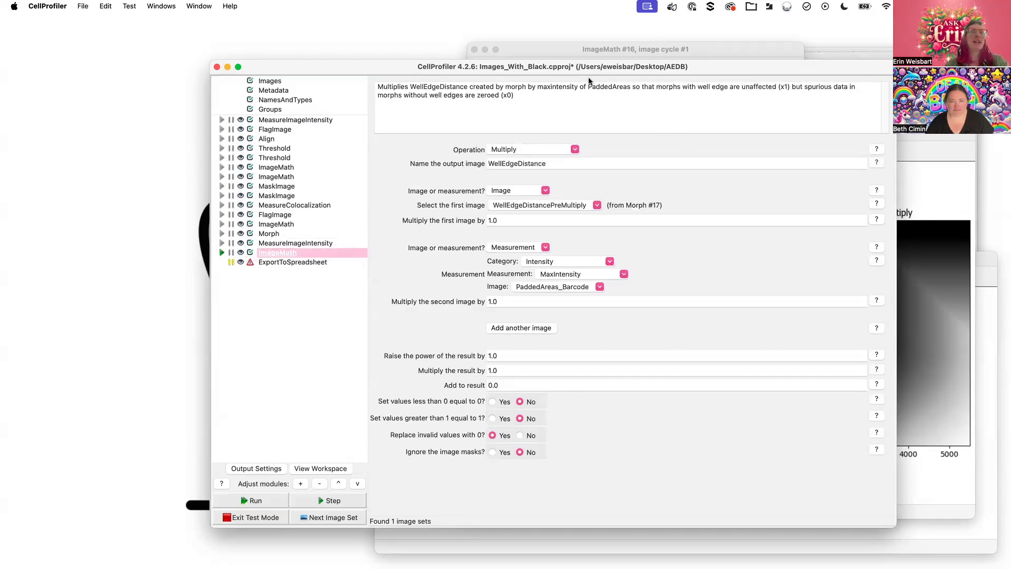
left_click_drag(588, 67, 530, 47)
left_click(909, 157)
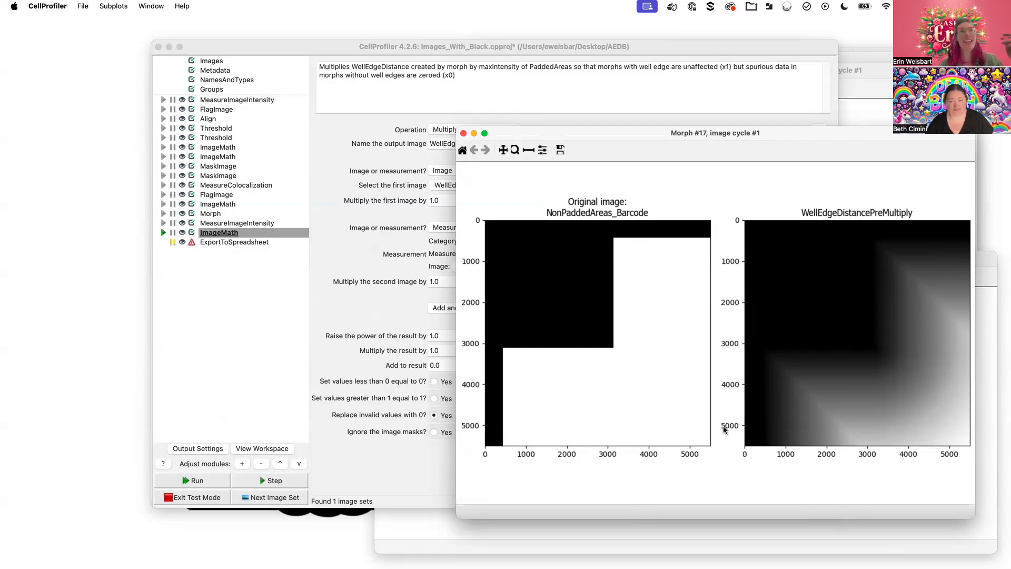
left_click(526, 53)
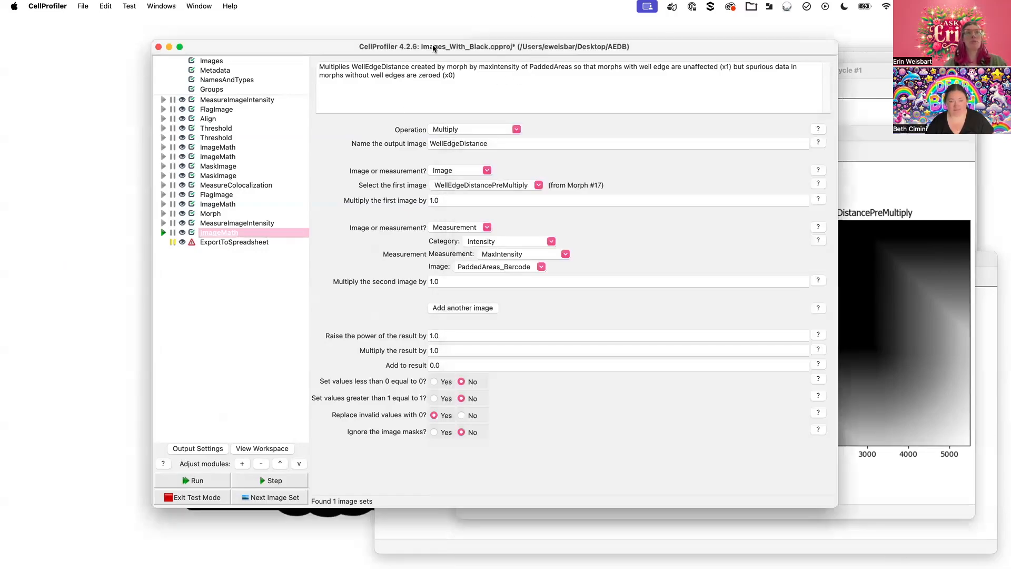